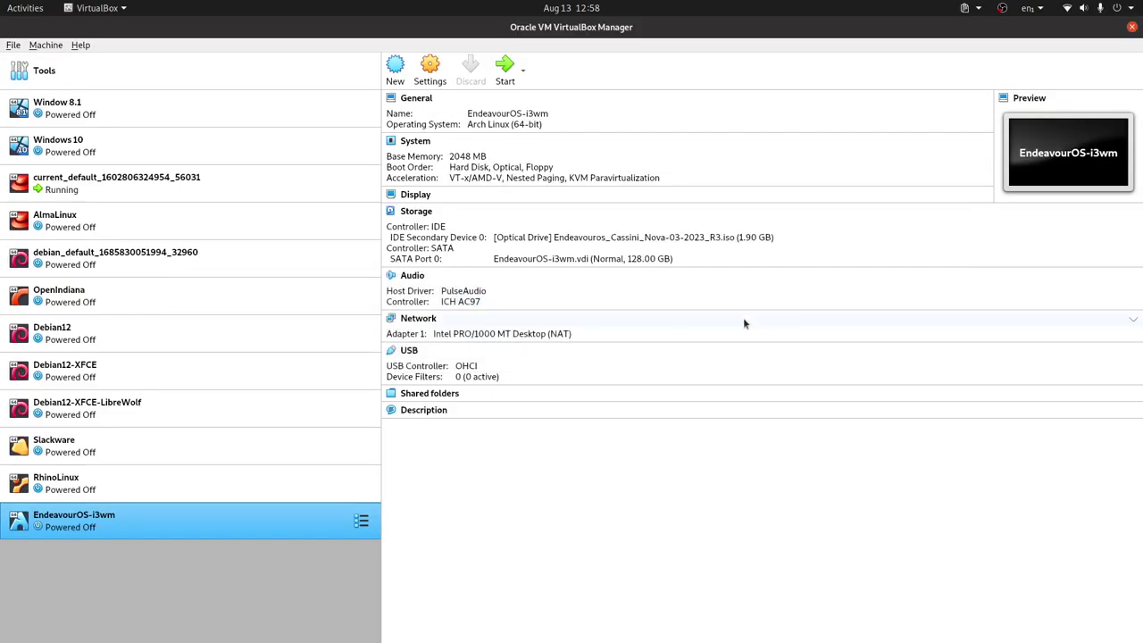
# Start the EndeavourOS-i3wm VM and boot the 'EndeavourOS default' live entry
pyautogui.doubleClick(243, 514)
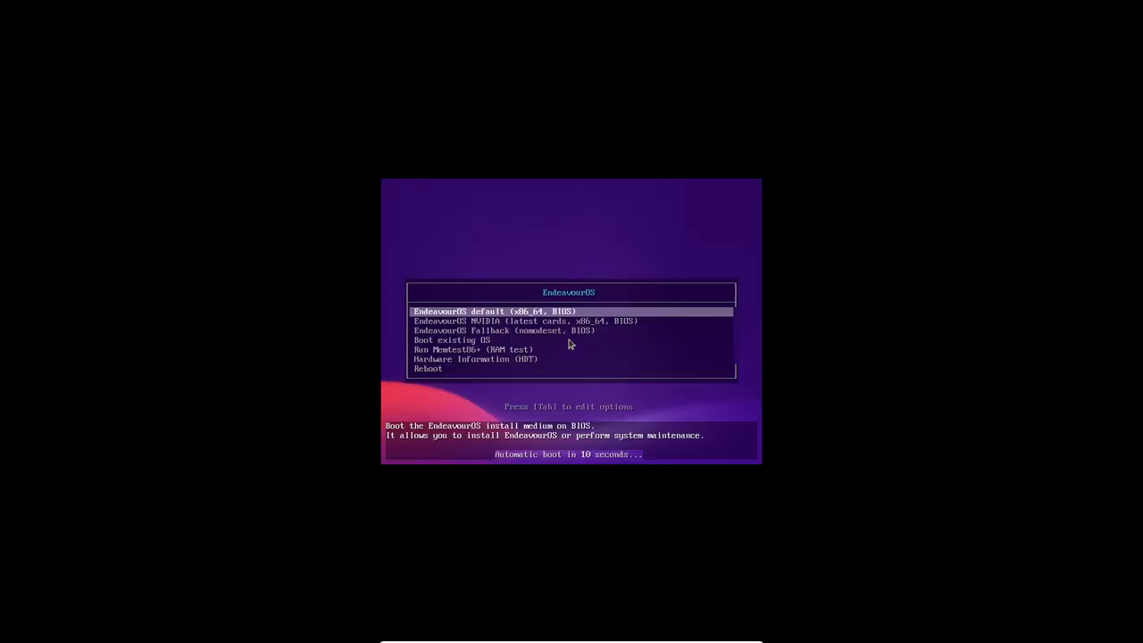
pyautogui.press('Return')
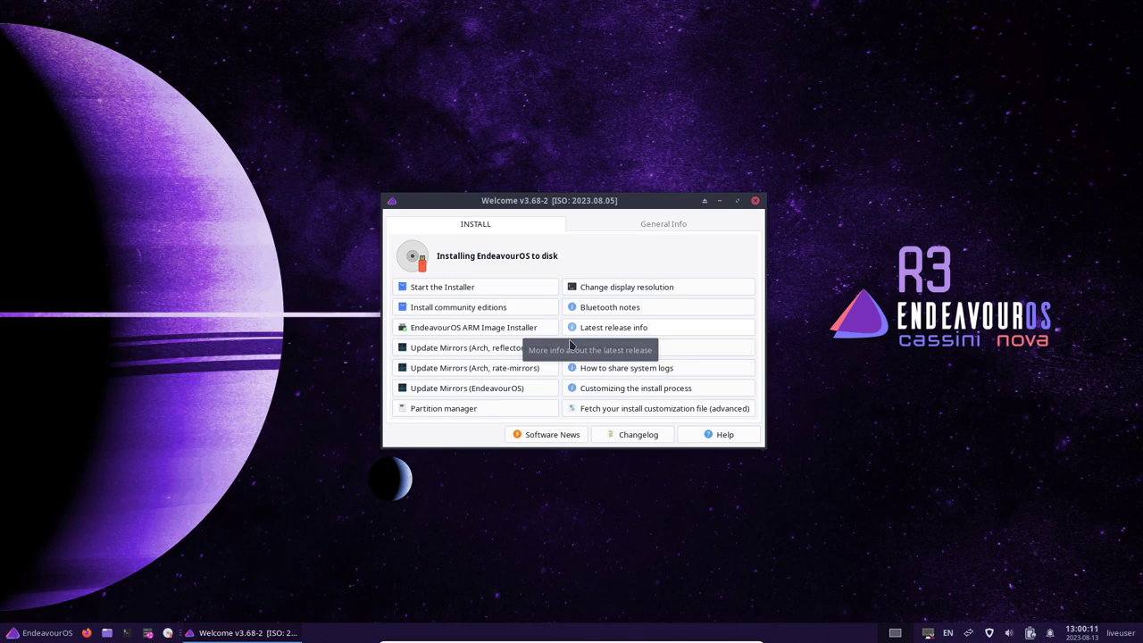
# Start the installer from the Welcome window using the Online installation method
pyautogui.click(466, 288)
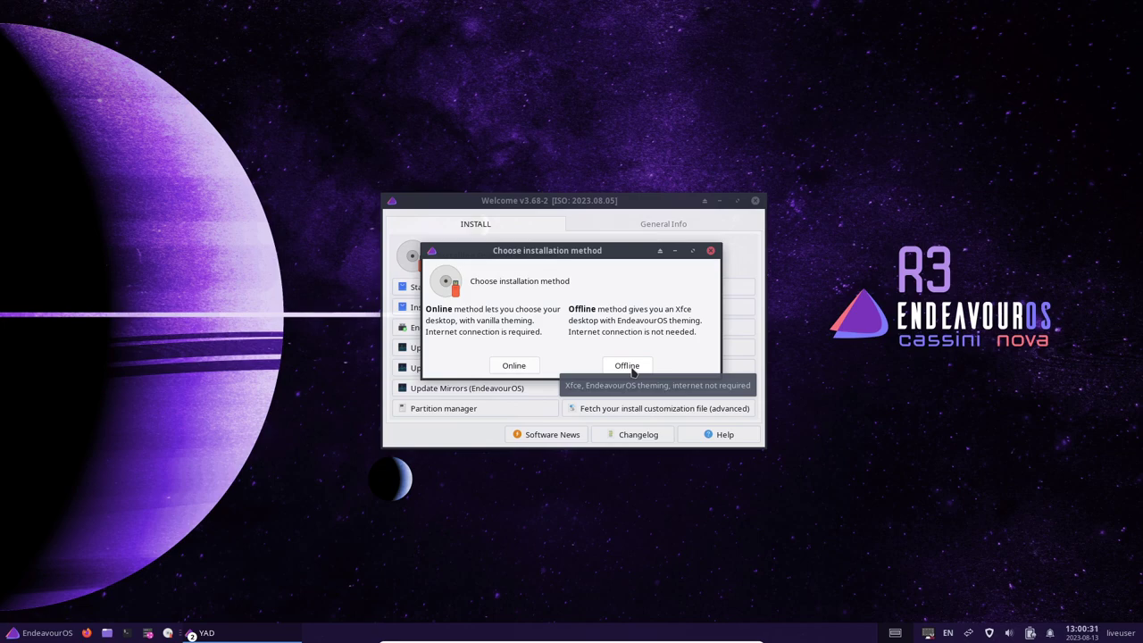
pyautogui.click(523, 367)
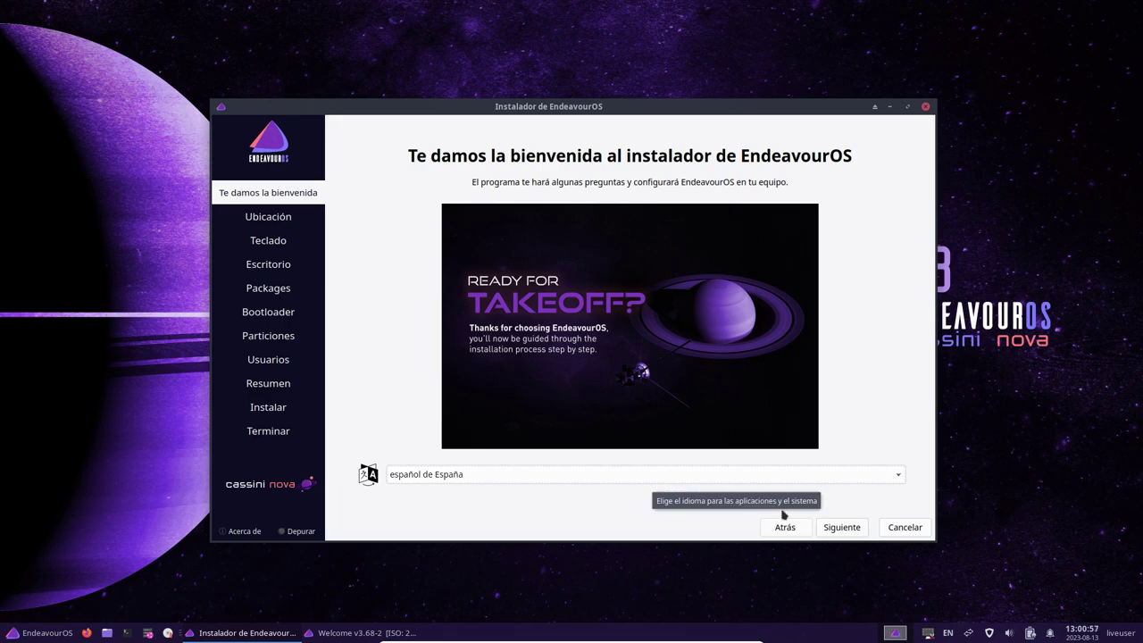
# Keep America/Guayaquil and choose the English (US) layout with the 'intl., with dead keys' variant
pyautogui.click(844, 531)
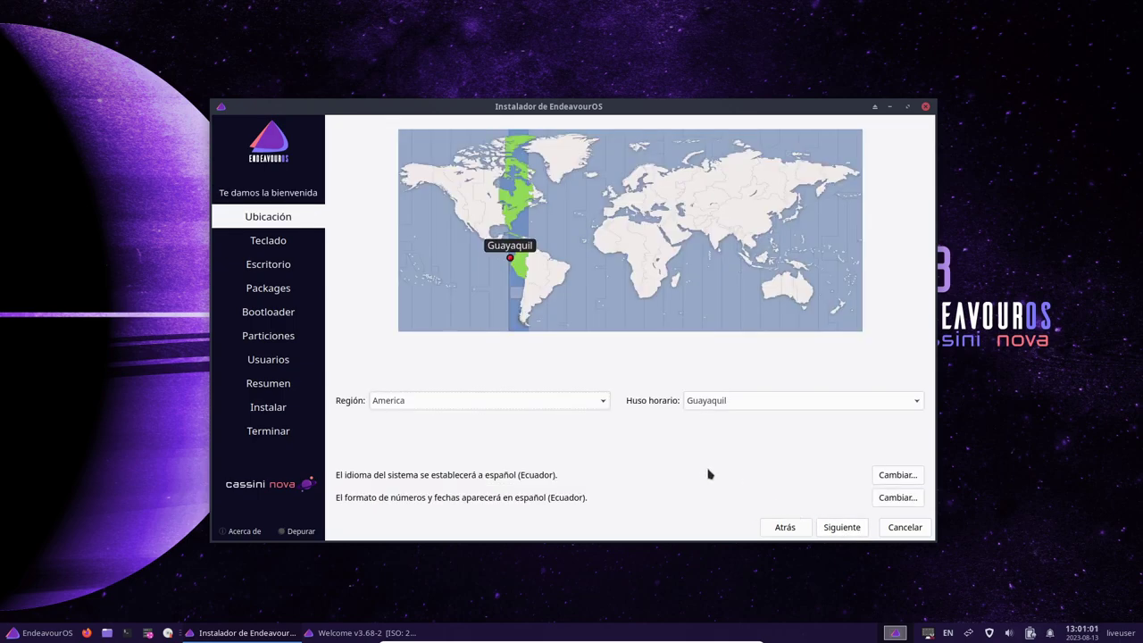
pyautogui.click(848, 531)
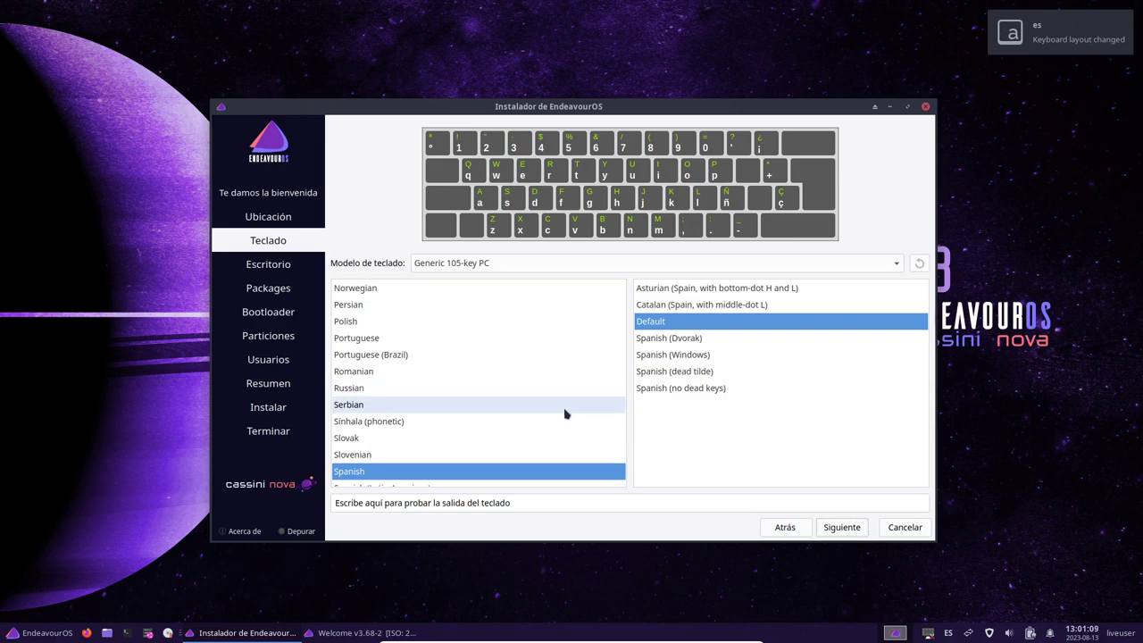
pyautogui.scroll(7, 565, 413)
pyautogui.scroll(9, 565, 414)
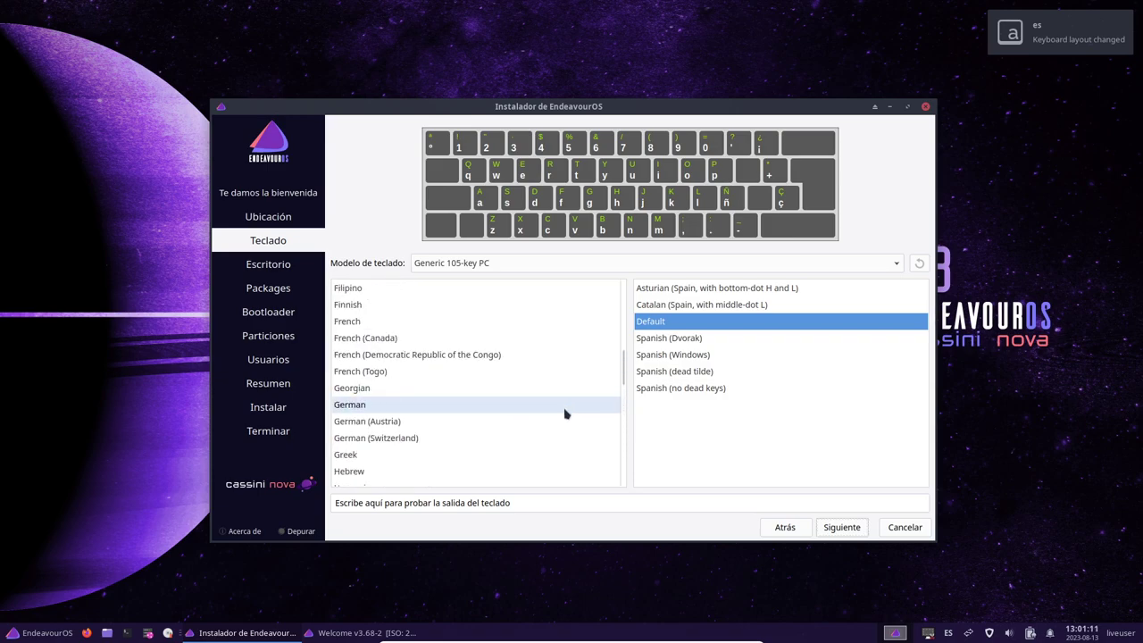
pyautogui.click(429, 372)
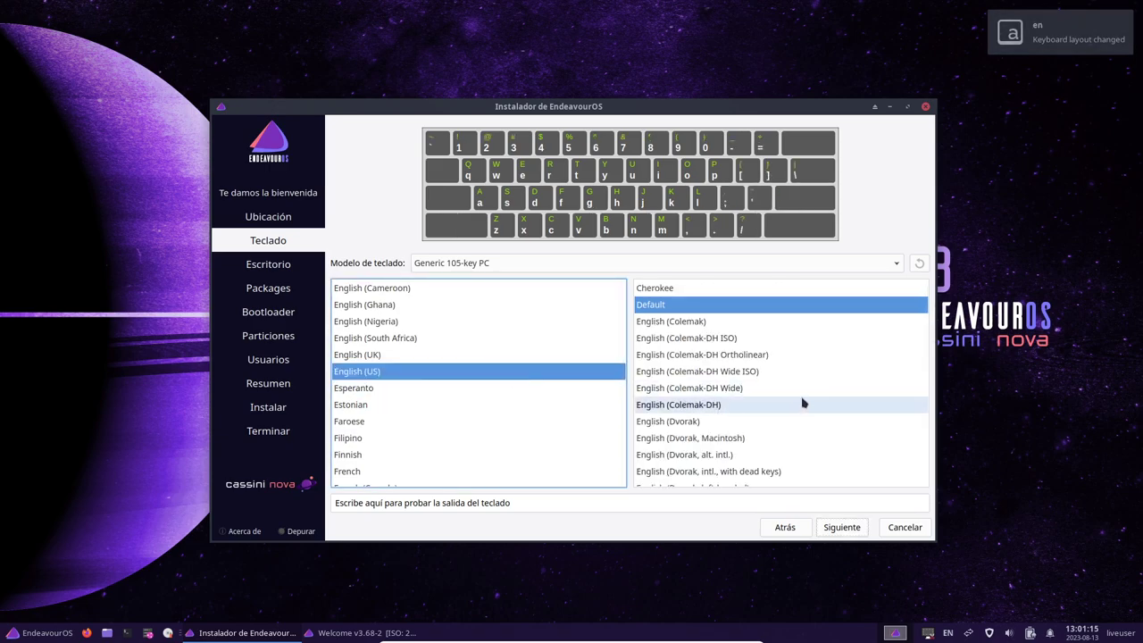
pyautogui.scroll(-2, 802, 404)
pyautogui.scroll(-1, 750, 438)
pyautogui.click(721, 457)
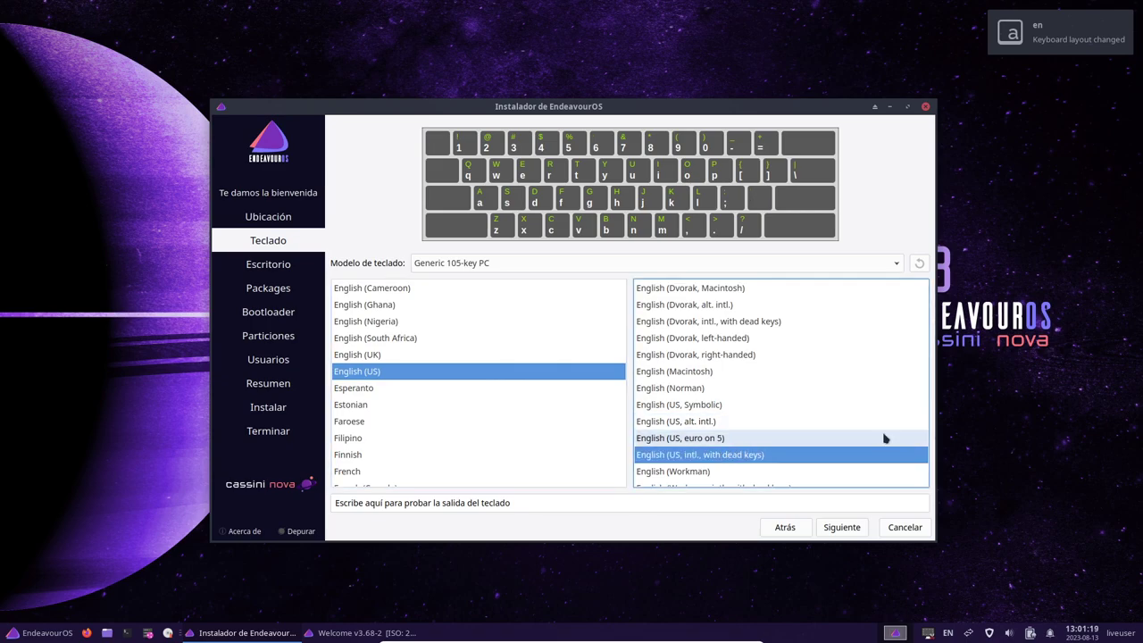
pyautogui.click(844, 529)
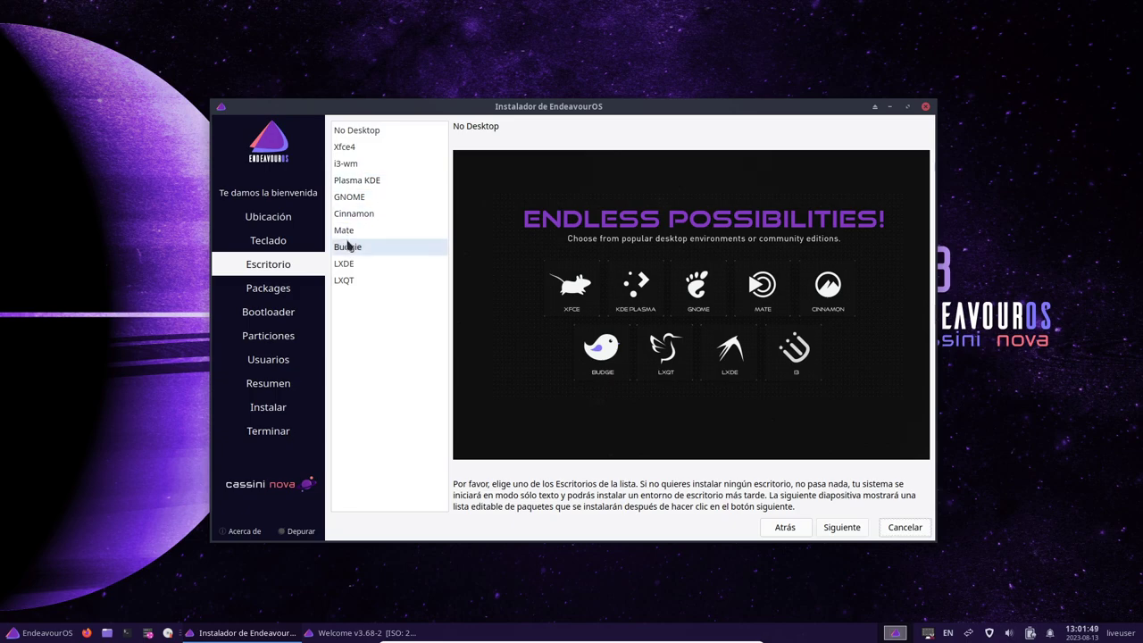
# Pick i3-wm from the Escritorio list and continue to Packages
pyautogui.click(365, 167)
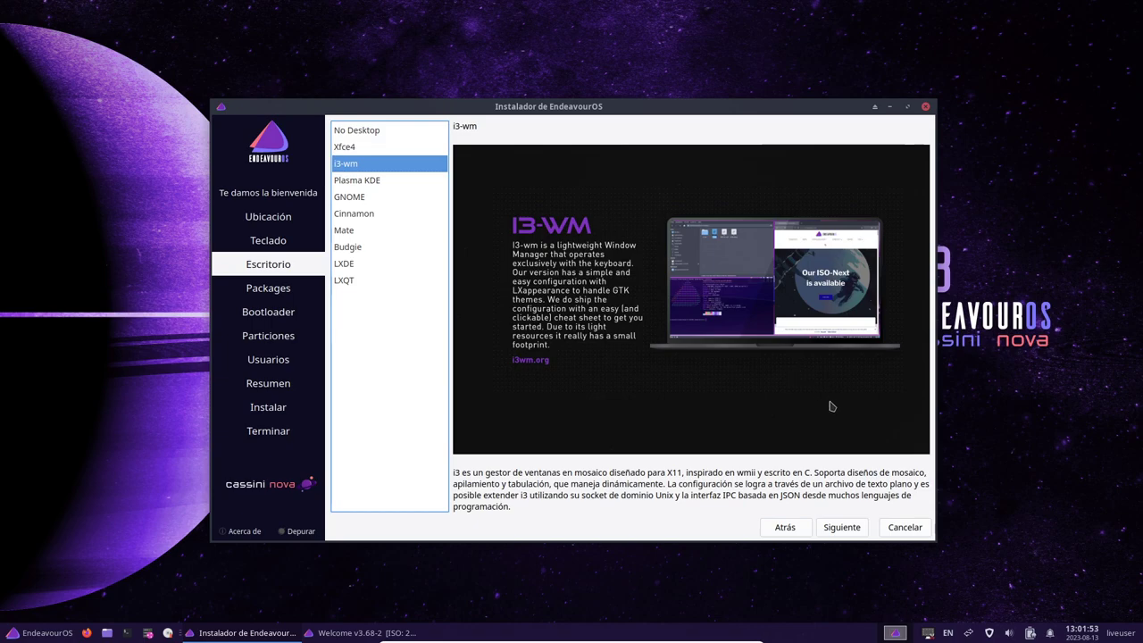
pyautogui.click(841, 527)
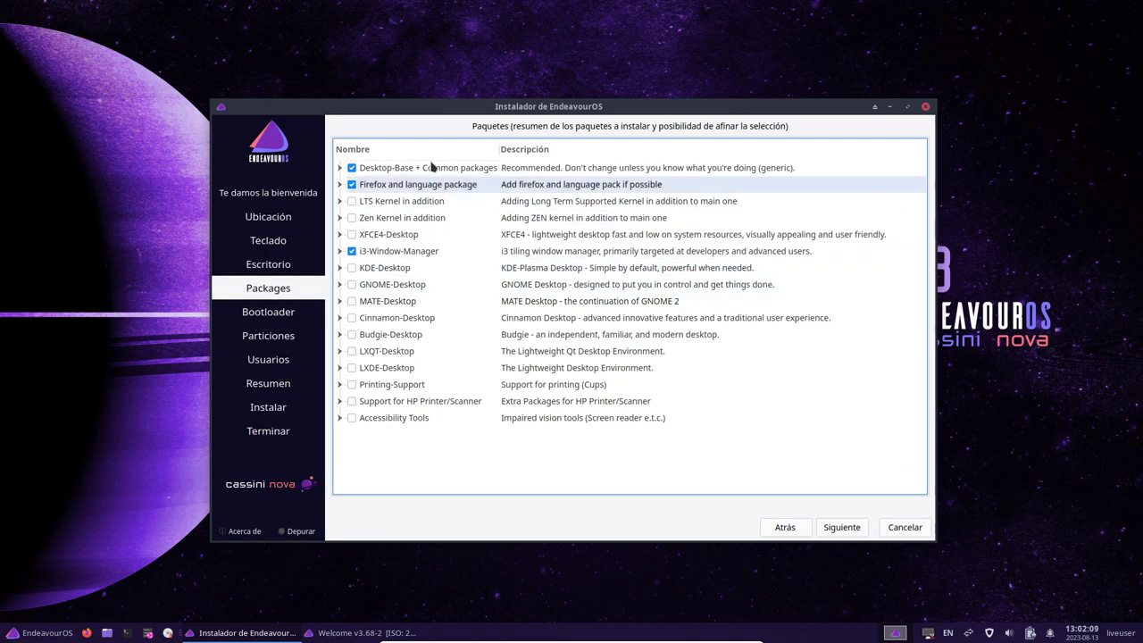
# Uncheck 'Firefox and language package' and expand Desktop-Base + Common packages and X-System
pyautogui.click(341, 185)
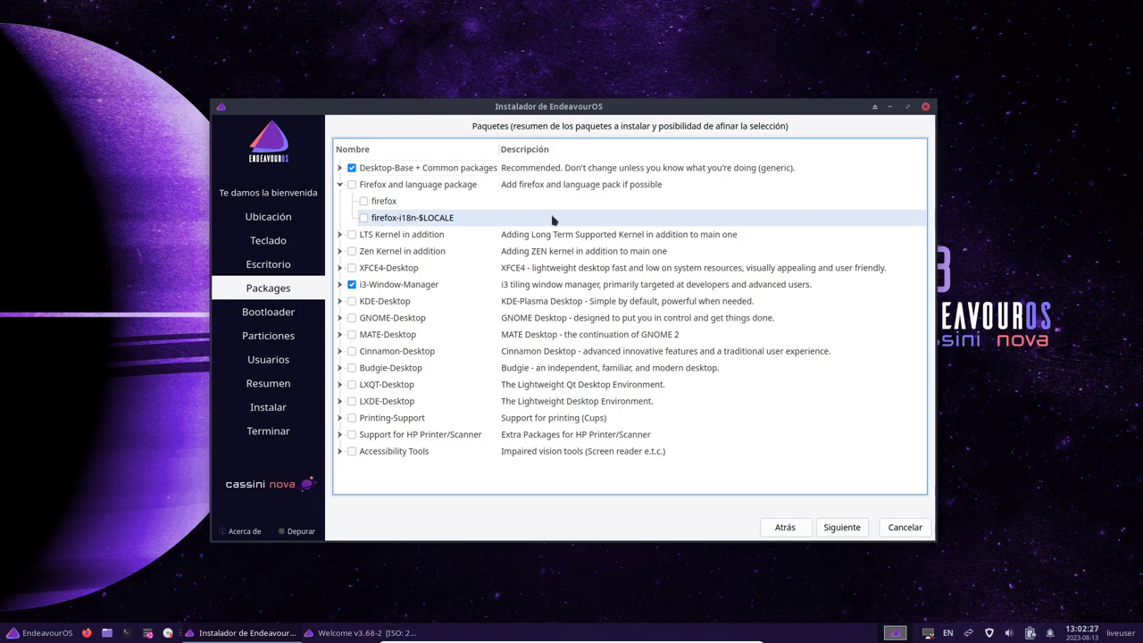
pyautogui.click(340, 167)
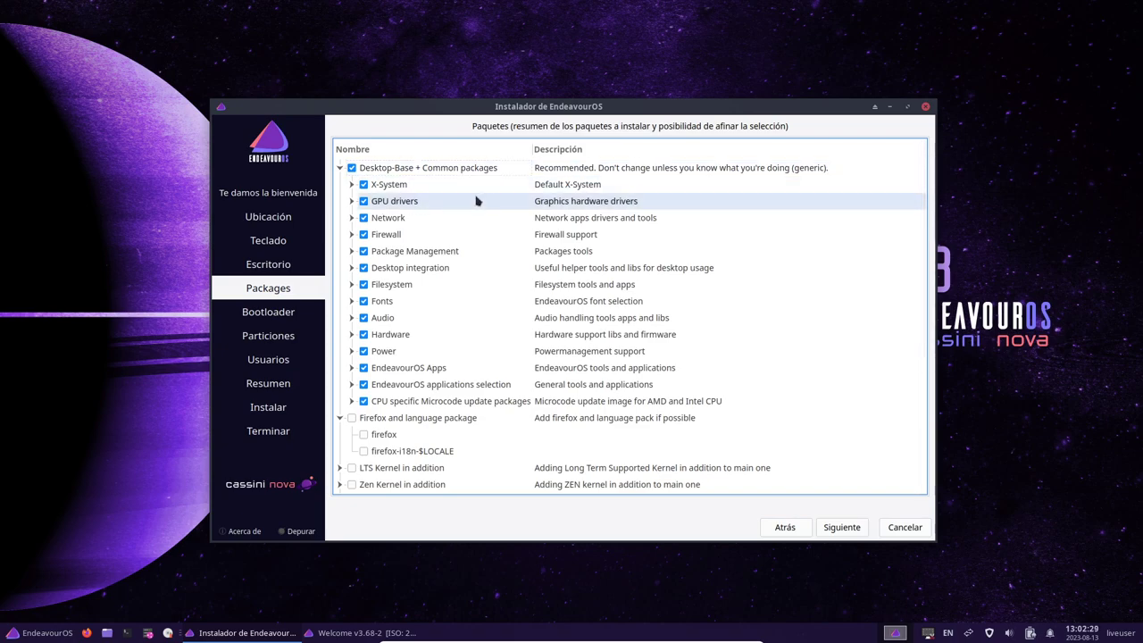
pyautogui.click(353, 185)
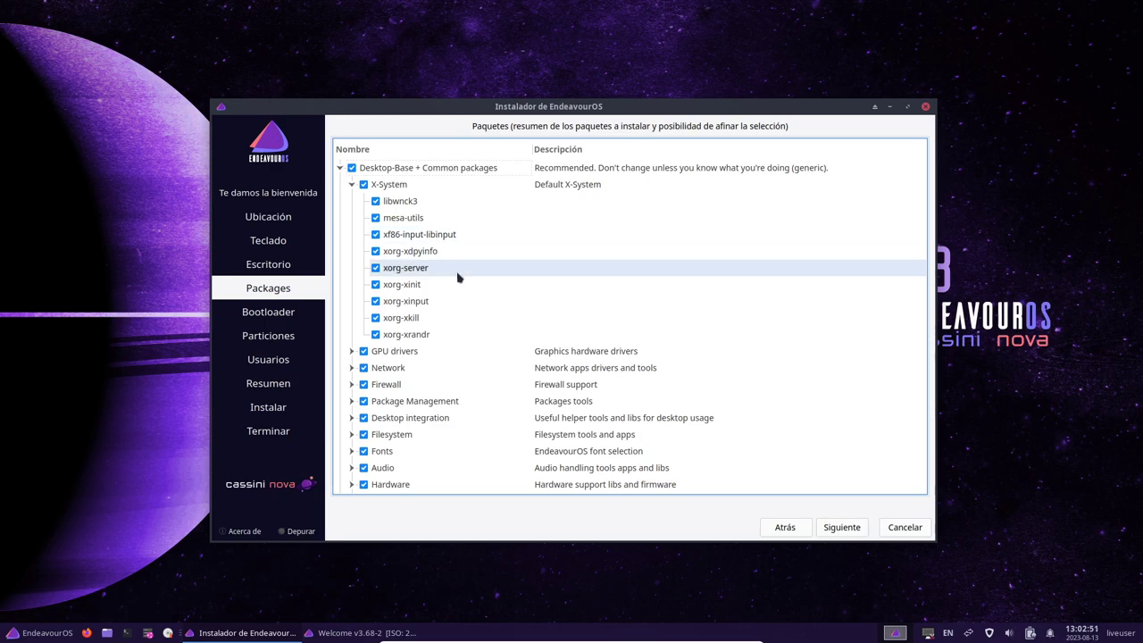
# Expand the Network package group and untick dnsmasq, leaving the other network packages checked
pyautogui.scroll(-1, 452, 283)
pyautogui.click(351, 318)
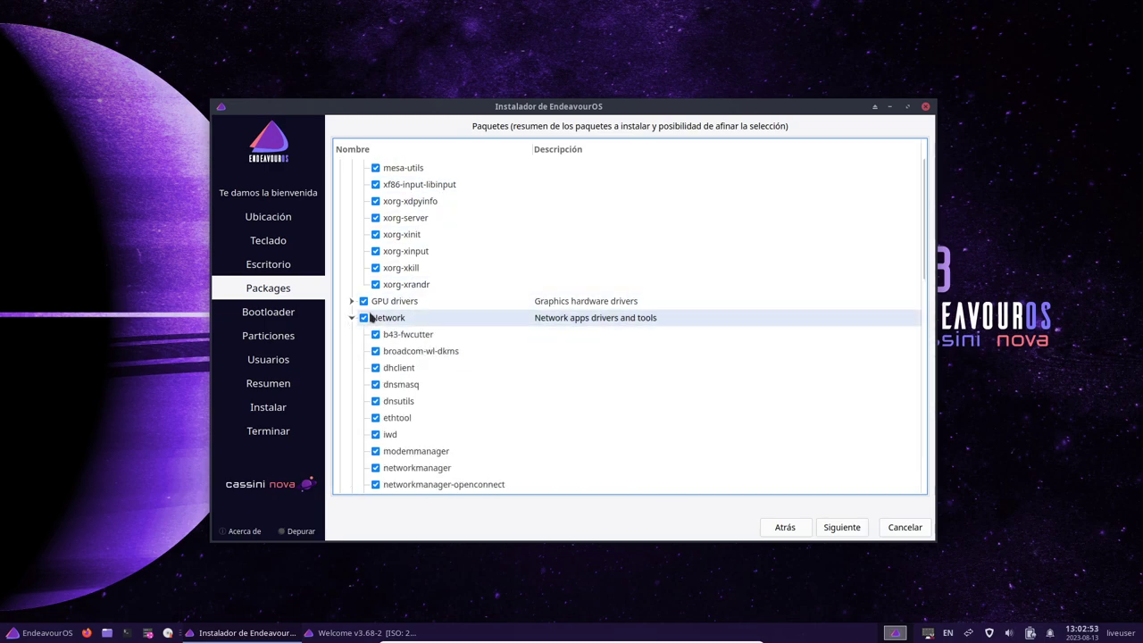
pyautogui.scroll(-5, 497, 300)
pyautogui.scroll(2, 497, 300)
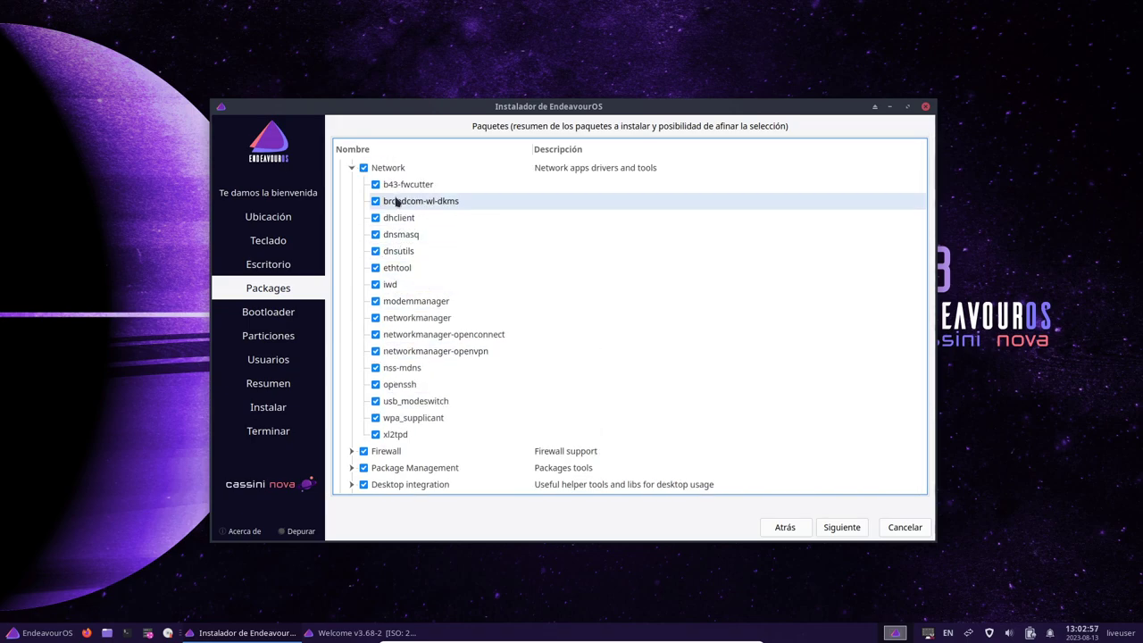
pyautogui.click(376, 235)
pyautogui.scroll(2, 510, 280)
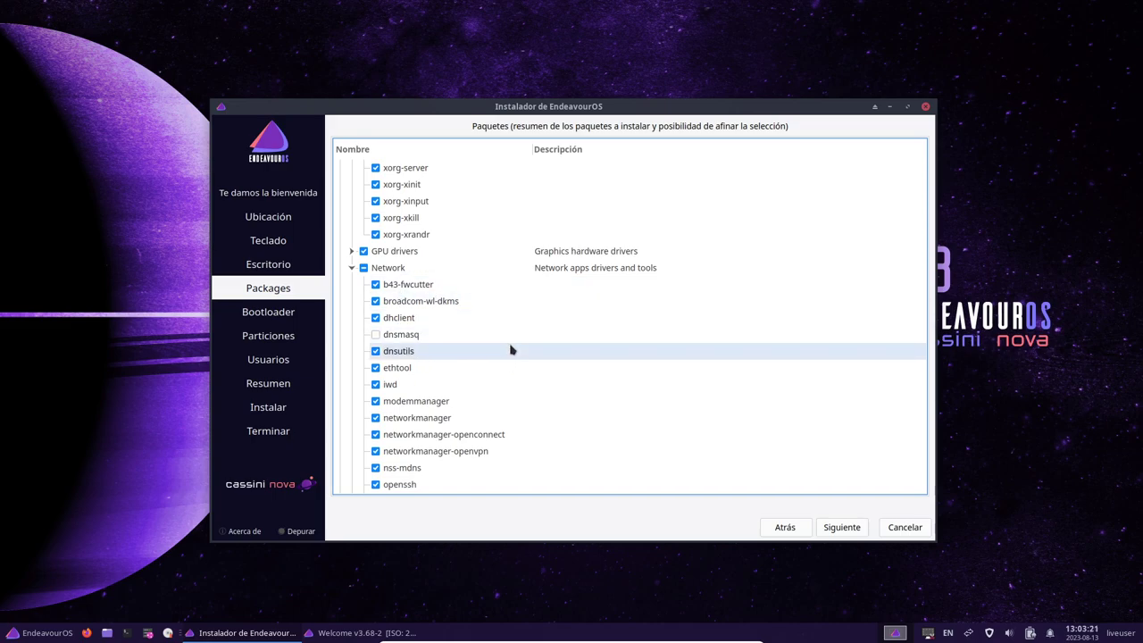
pyautogui.scroll(-1, 480, 351)
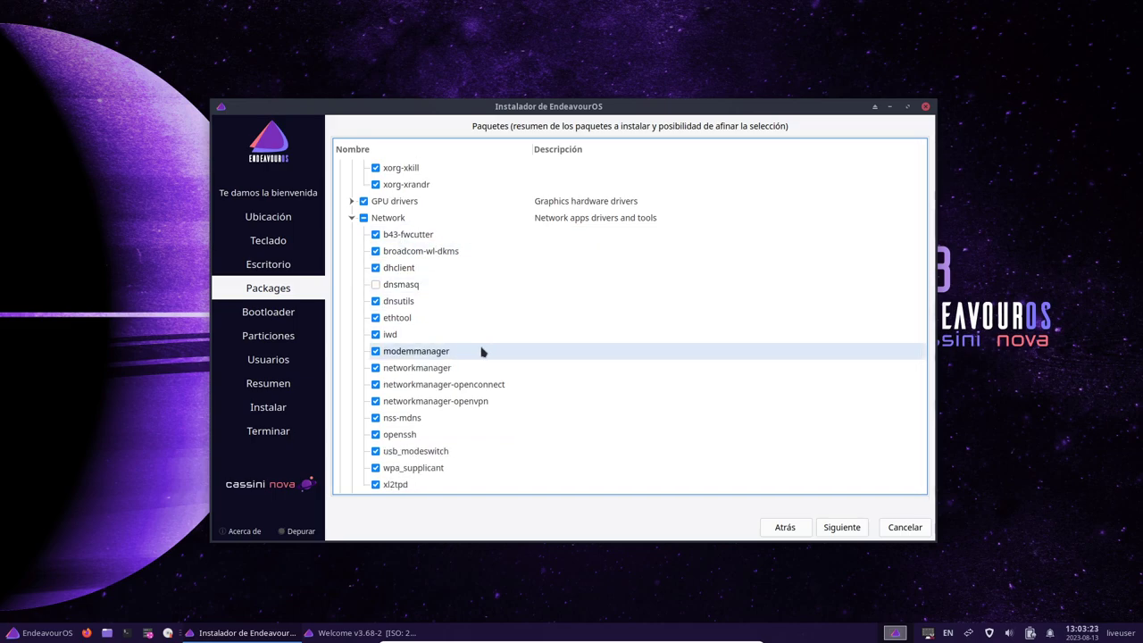
pyautogui.scroll(-1, 494, 361)
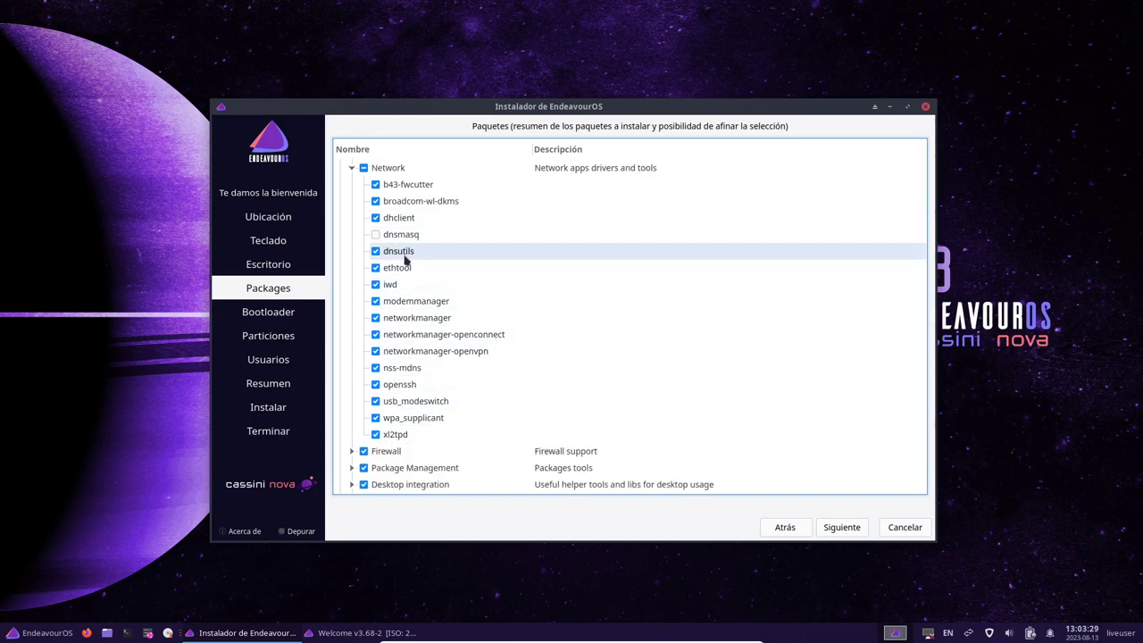
pyautogui.scroll(-1, 500, 320)
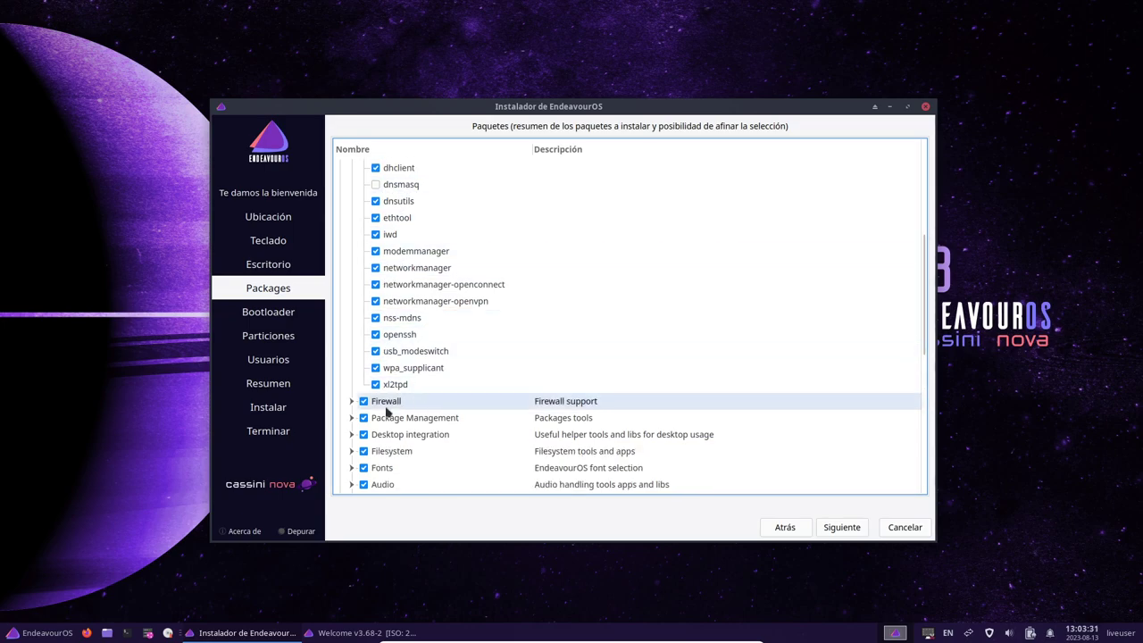
# Expand the Firewall group and untick it, then collapse Firewall and Network
pyautogui.click(351, 401)
pyautogui.click(363, 401)
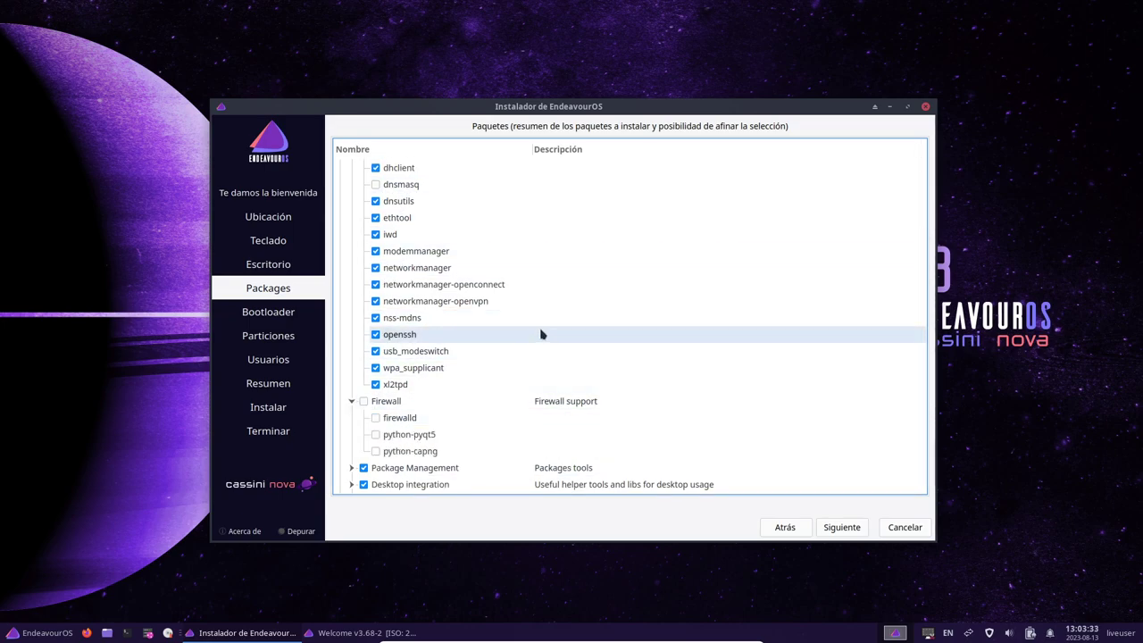
pyautogui.scroll(-2, 536, 330)
pyautogui.click(352, 248)
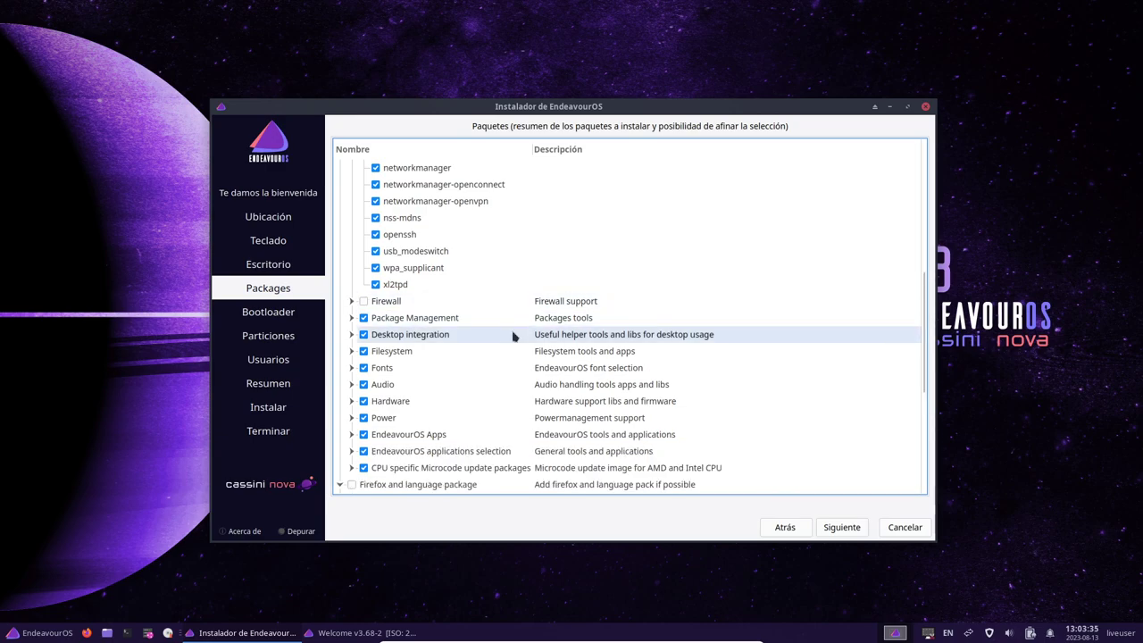
pyautogui.scroll(3, 514, 337)
pyautogui.scroll(2, 513, 336)
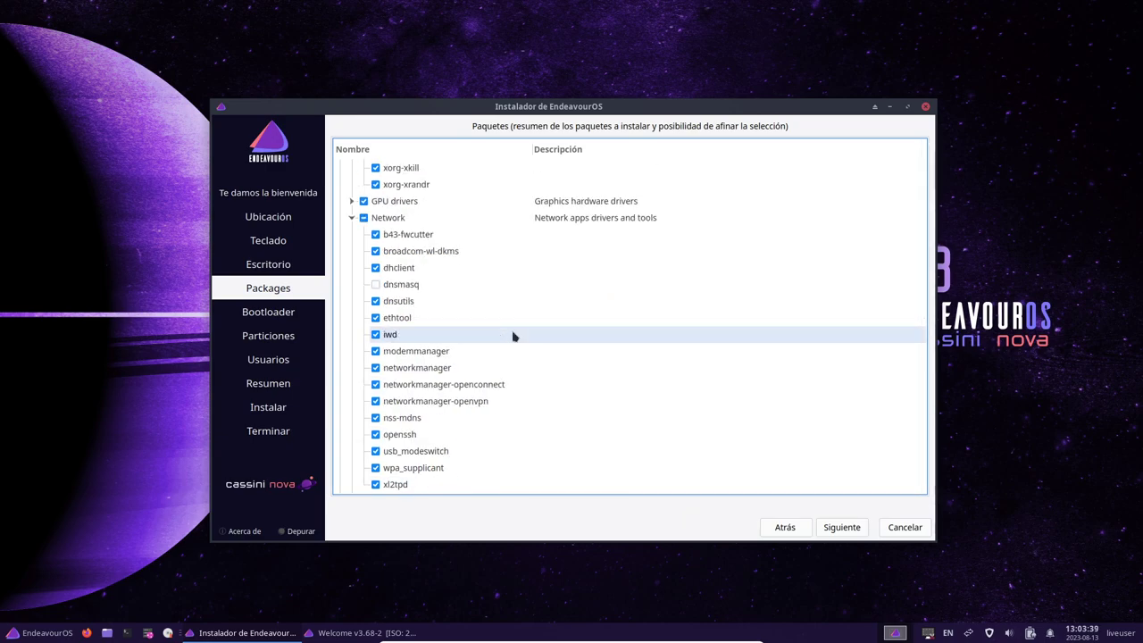
pyautogui.click(352, 218)
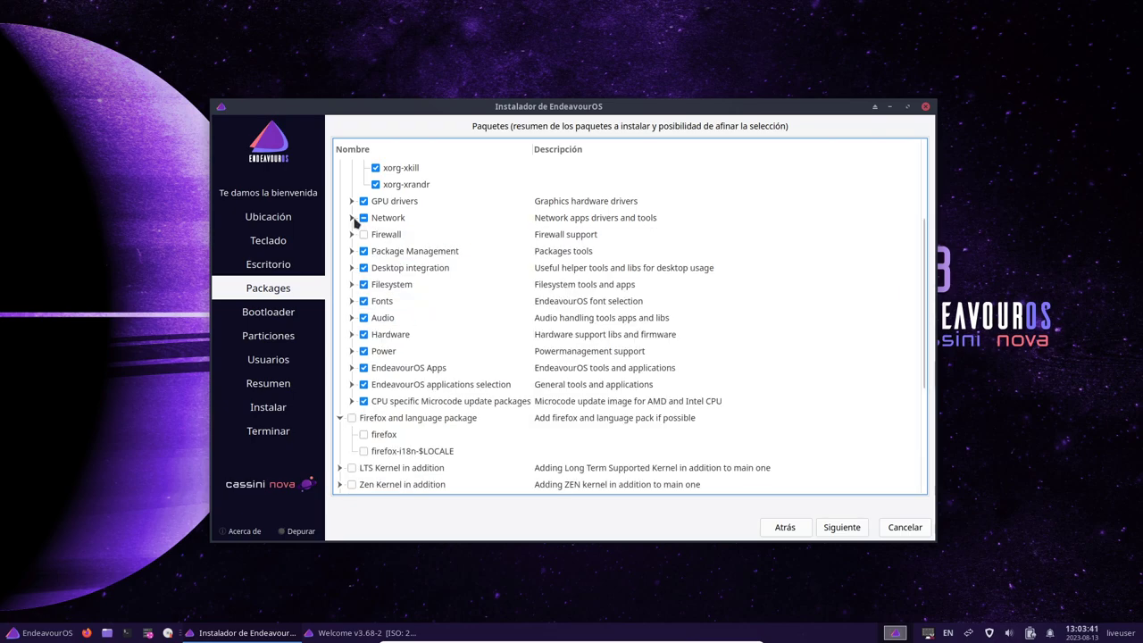
# Browse Package Management, Desktop integration and Hardware packages, then expand EndeavourOS Apps
pyautogui.click(351, 251)
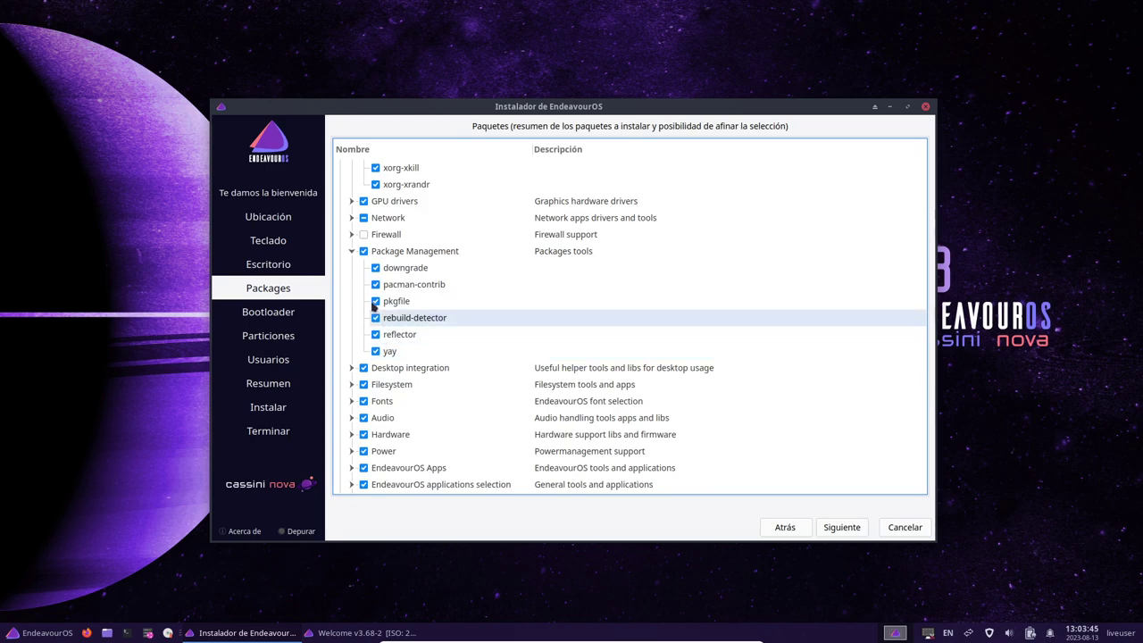
pyautogui.click(351, 251)
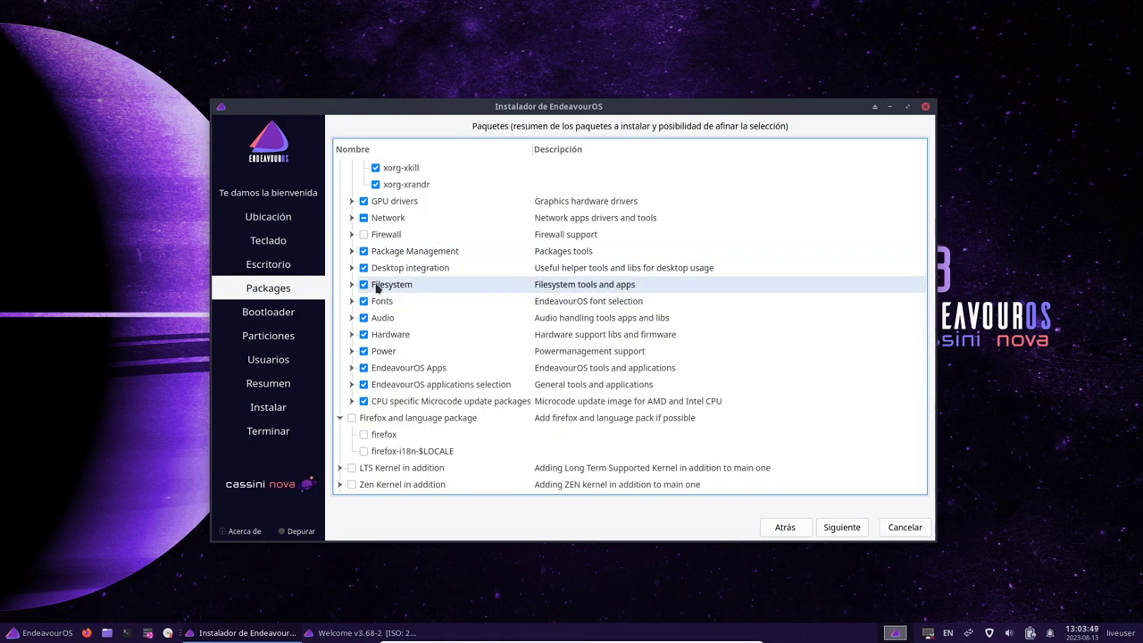
pyautogui.click(351, 268)
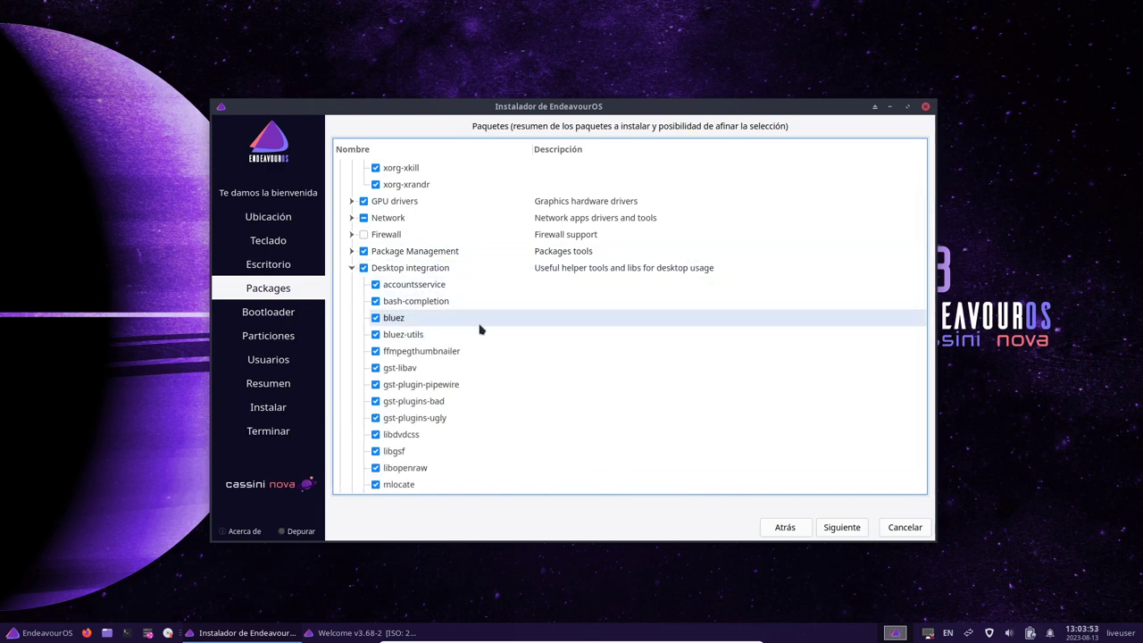
pyautogui.scroll(-3, 480, 331)
pyautogui.scroll(2, 471, 351)
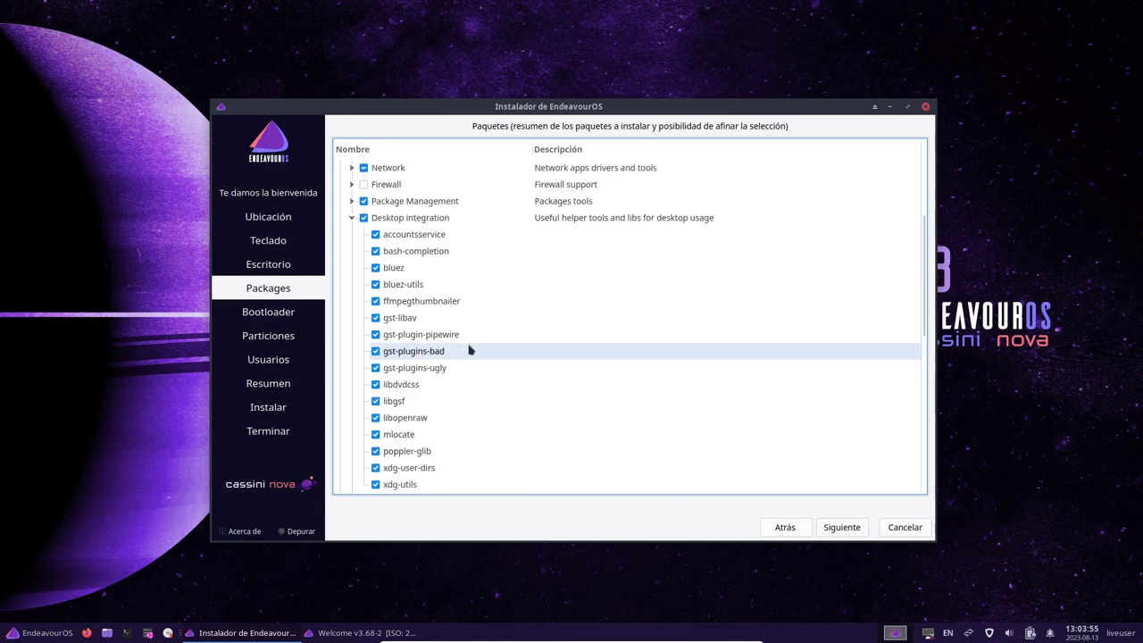
pyautogui.click(351, 218)
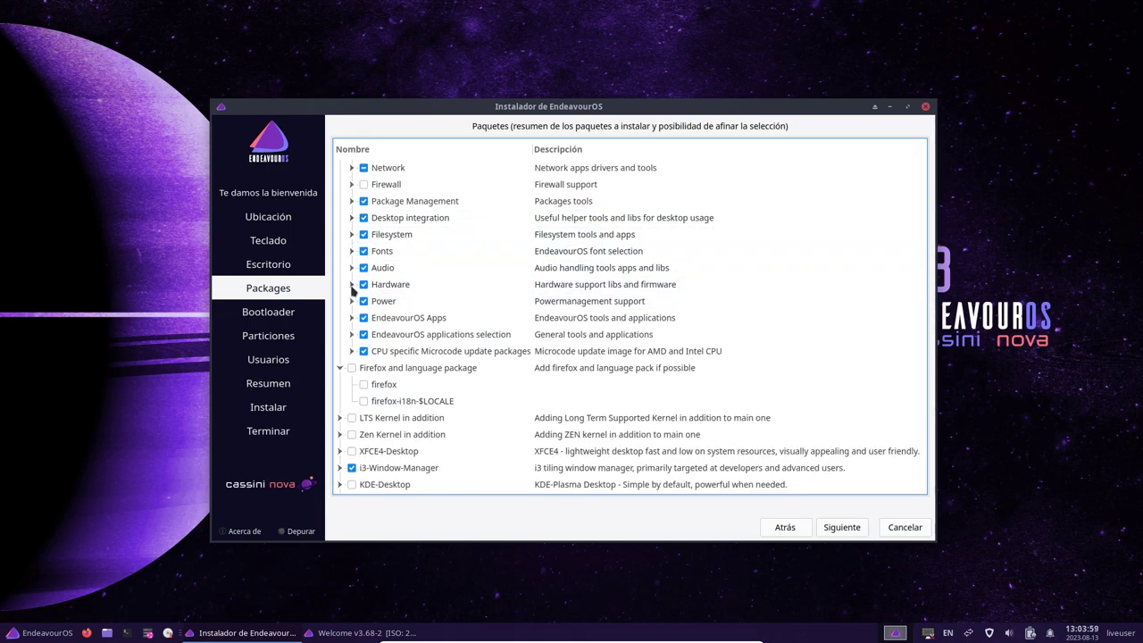
pyautogui.click(352, 284)
pyautogui.click(351, 285)
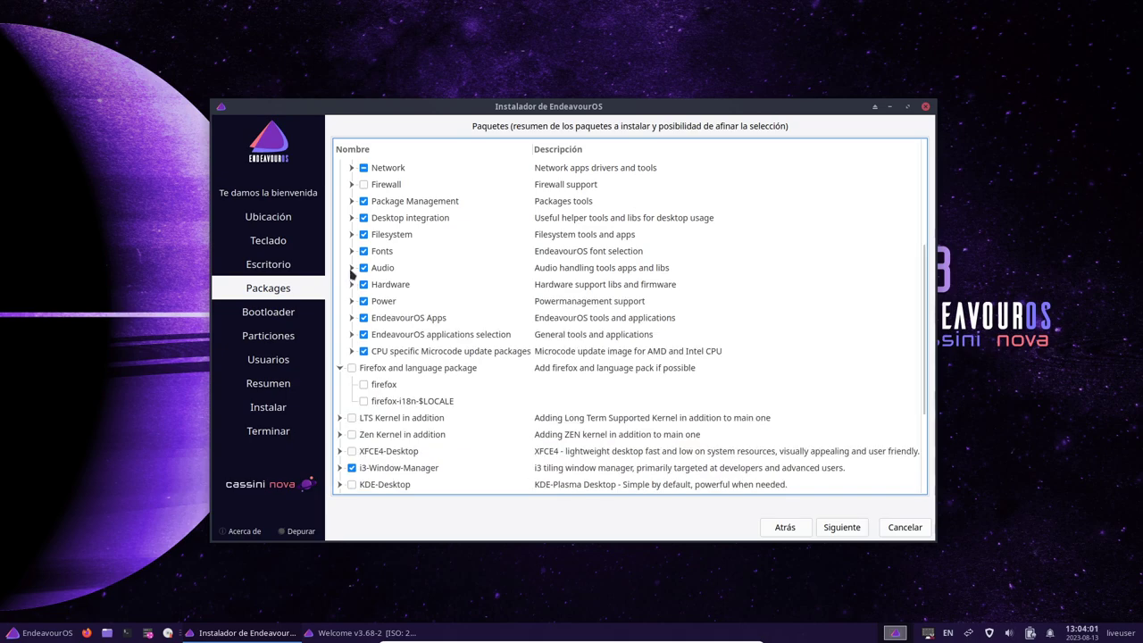
pyautogui.click(352, 319)
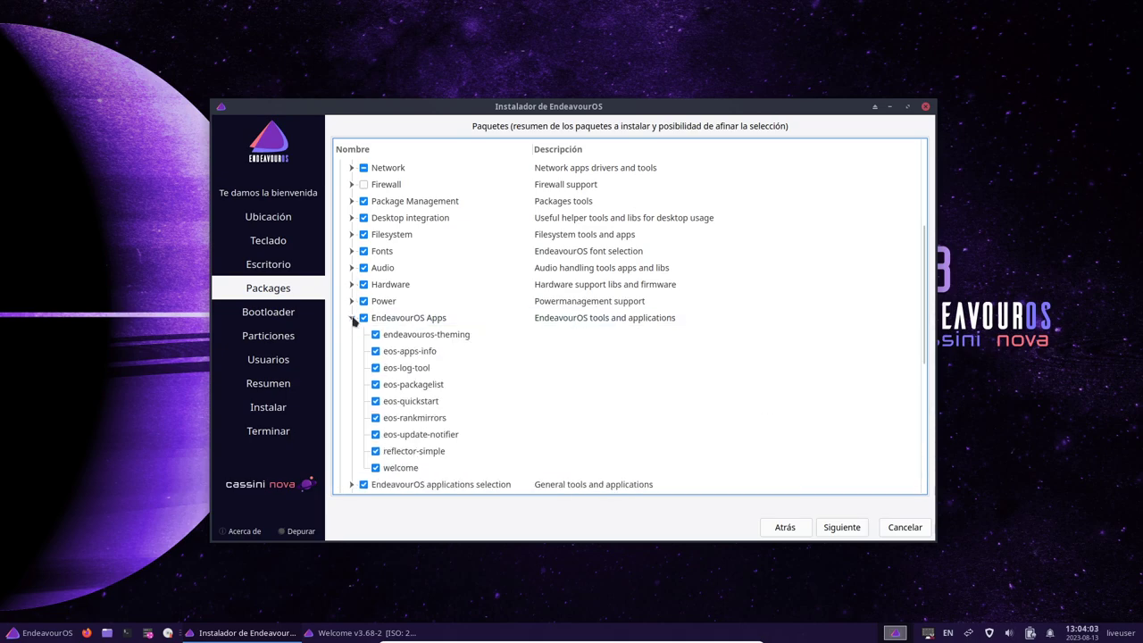
pyautogui.scroll(-1, 491, 333)
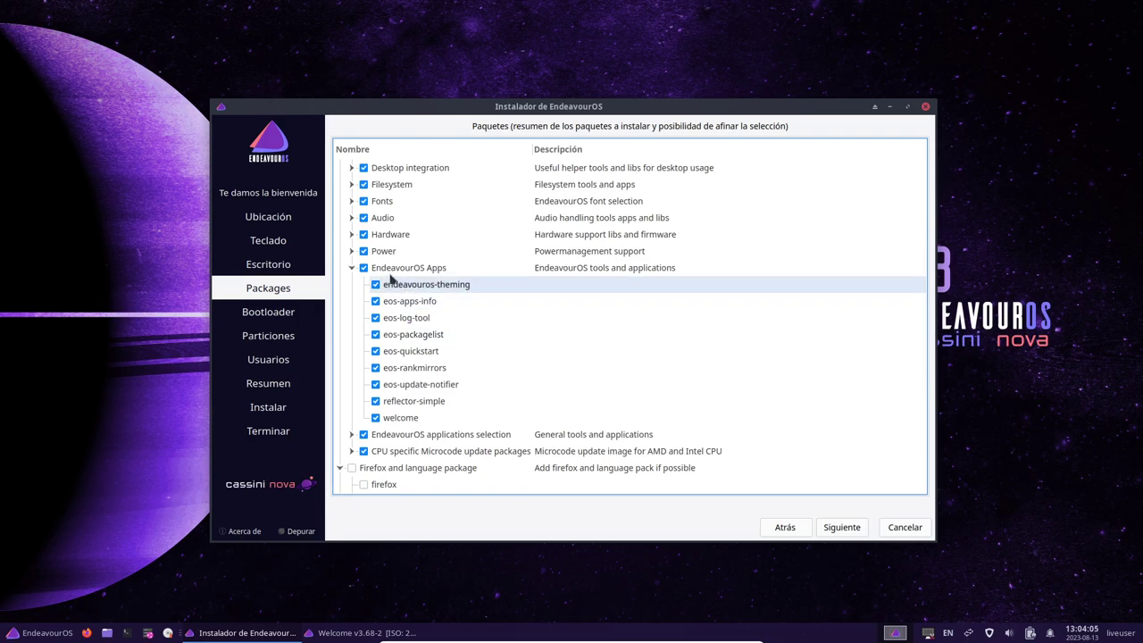
# Uncheck the entire EndeavourOS Apps group and collapse it
pyautogui.click(364, 268)
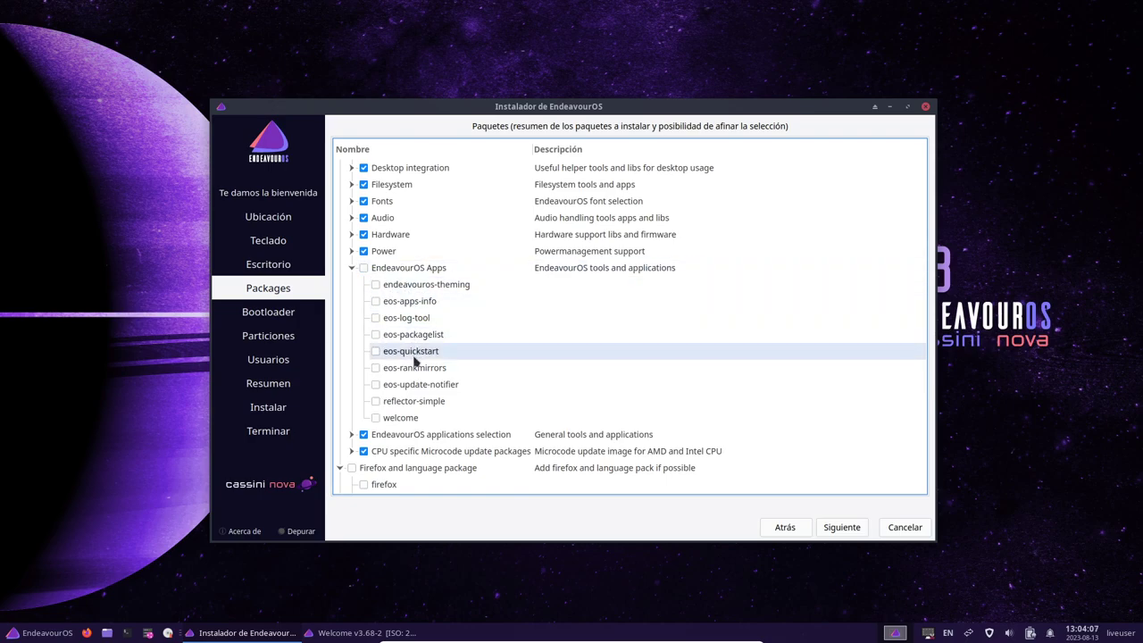
pyautogui.click(352, 268)
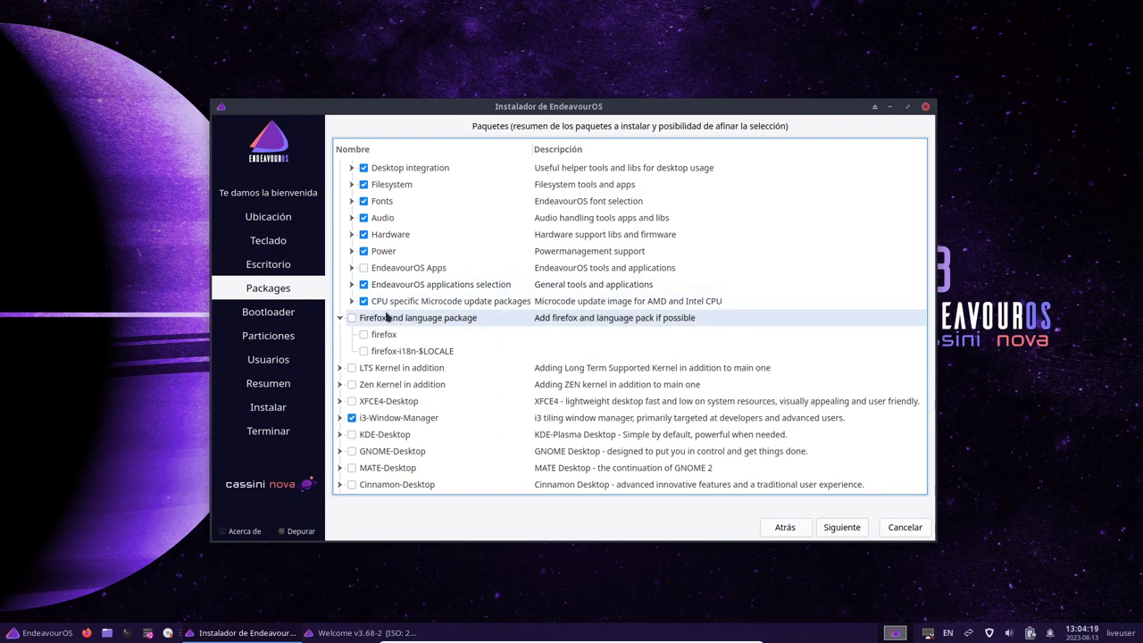
pyautogui.click(352, 284)
# In EndeavourOS applications selection, untick glances, hwinfo and inxi while keeping meld checked
pyautogui.scroll(-1, 480, 338)
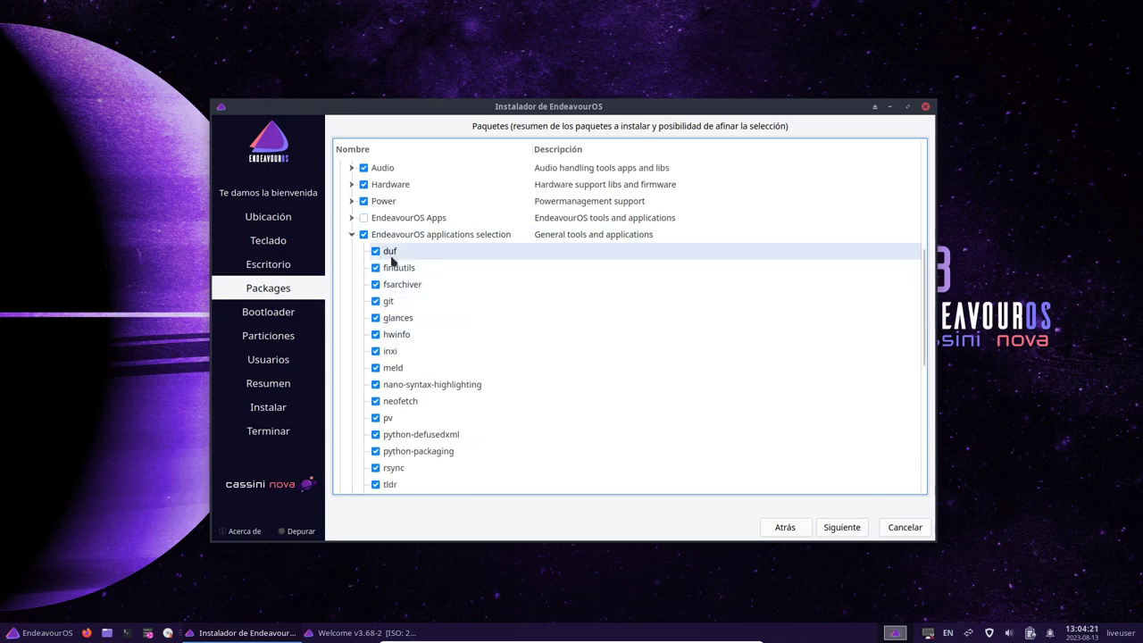
pyautogui.scroll(-1, 465, 352)
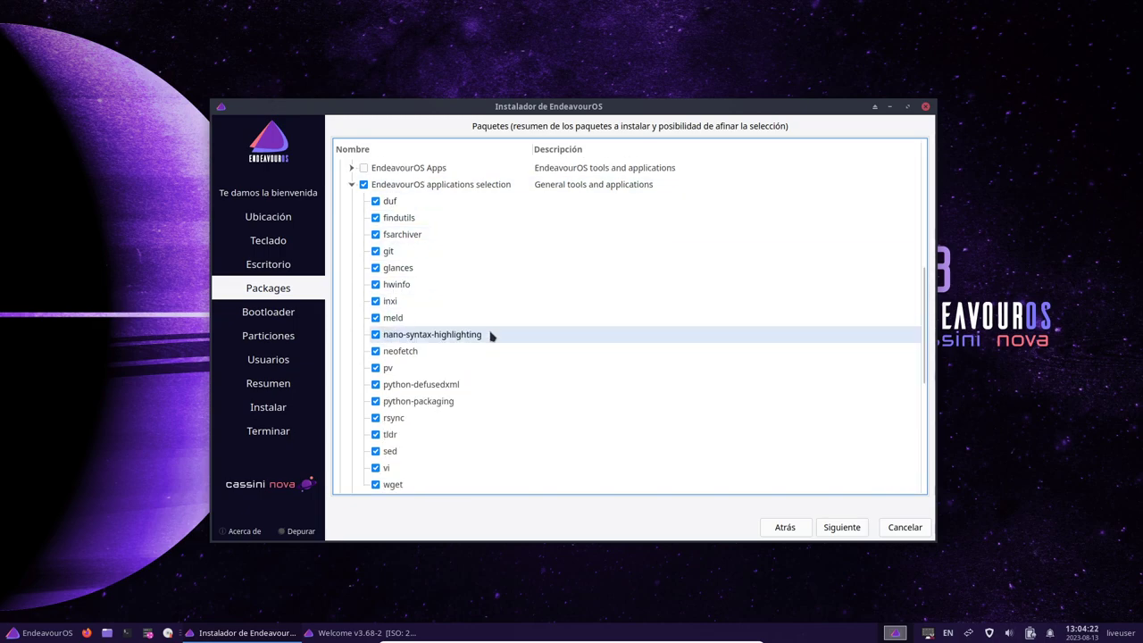
pyautogui.click(397, 286)
pyautogui.click(376, 284)
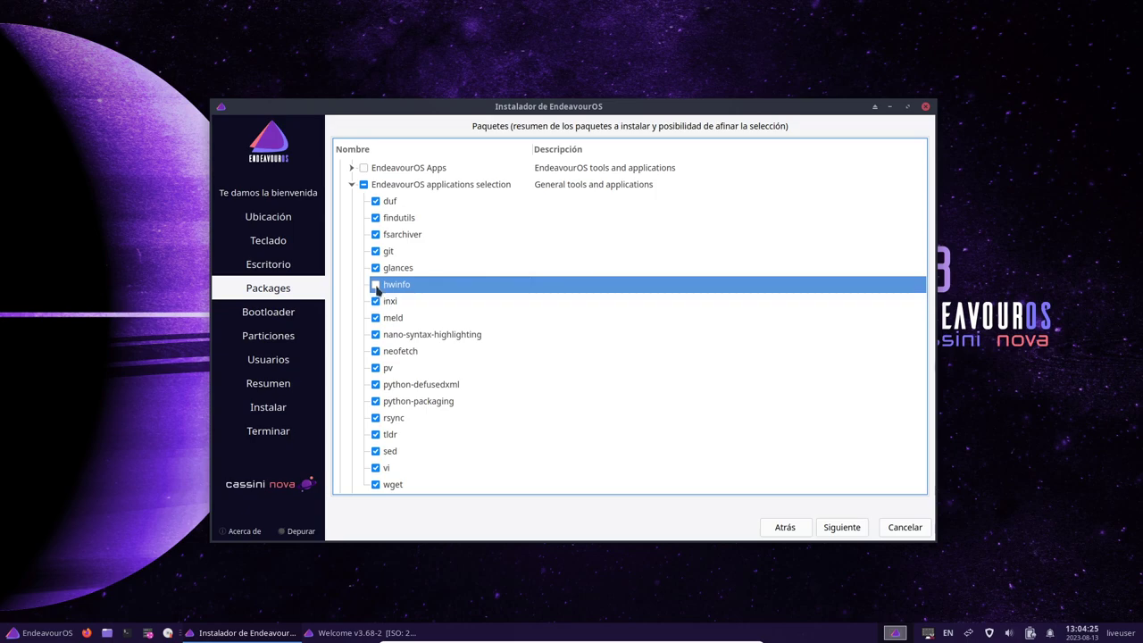
pyautogui.click(376, 268)
pyautogui.click(376, 301)
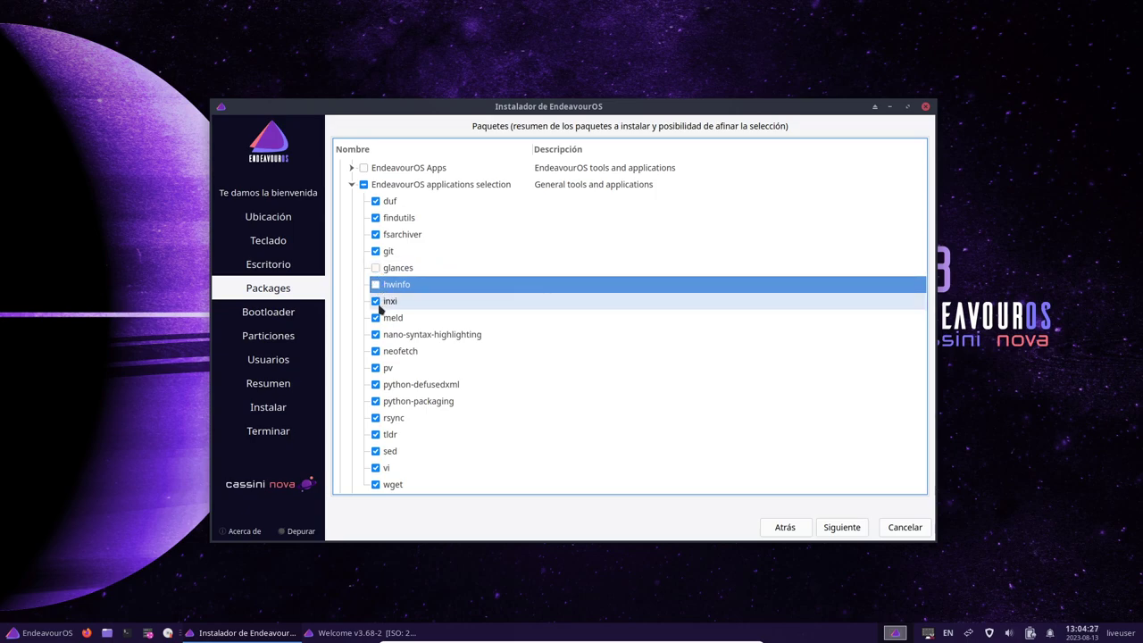
pyautogui.click(377, 318)
pyautogui.click(397, 320)
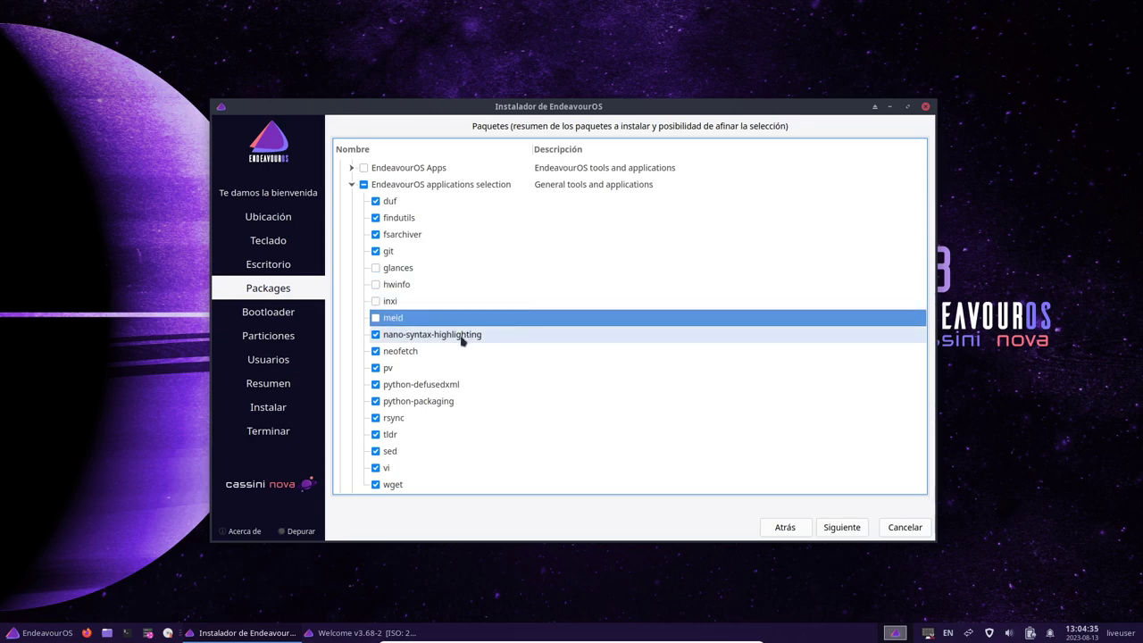
pyautogui.click(377, 318)
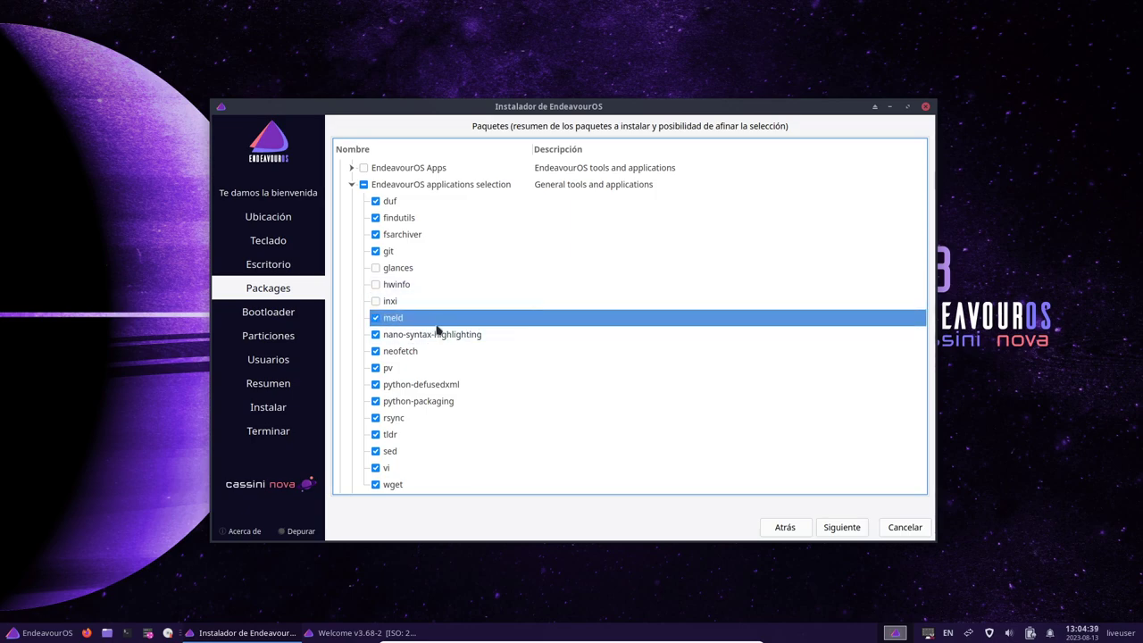
pyautogui.scroll(-1, 500, 341)
pyautogui.scroll(-2, 503, 352)
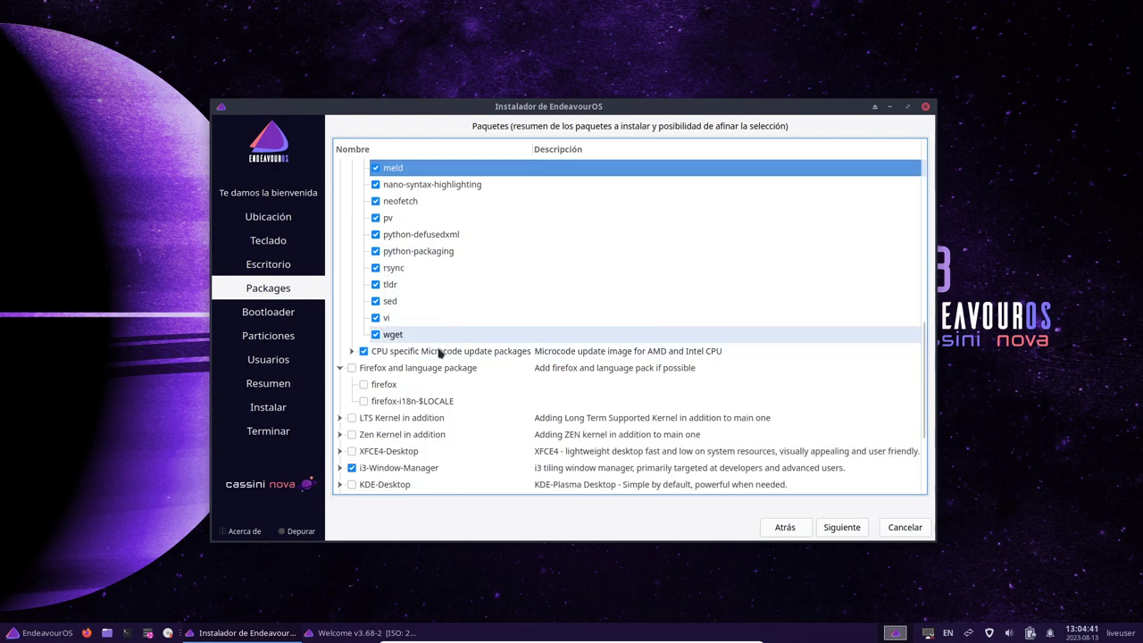
# In i3-Window-Manager, uncheck rofi, thunar, thunar-archive-plugin, thunar-volman and tumbler
pyautogui.click(405, 369)
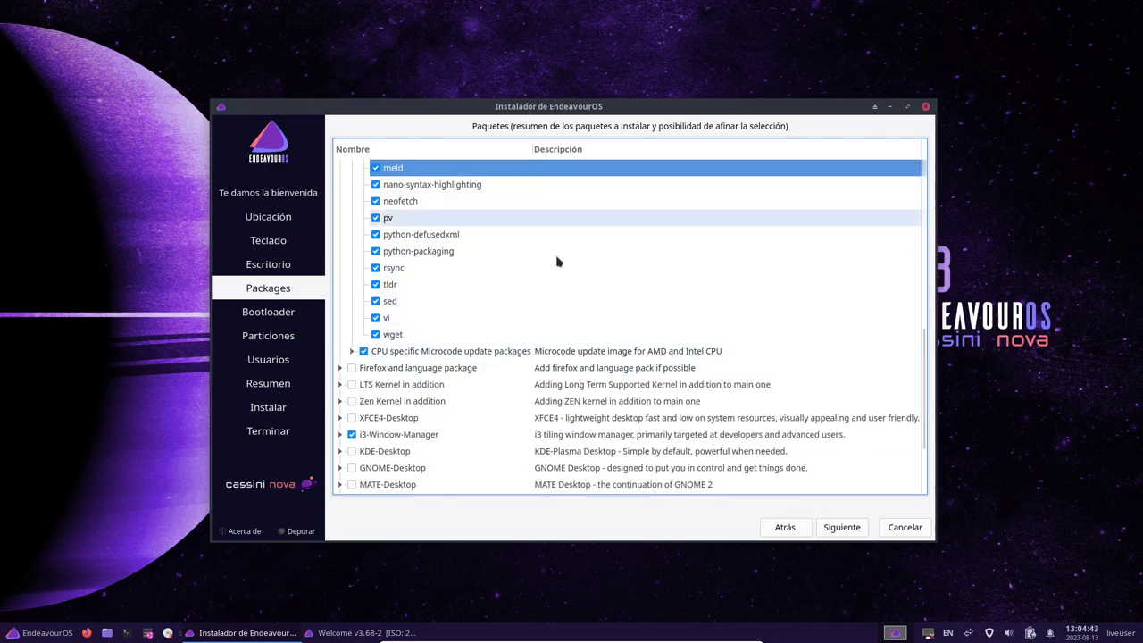
pyautogui.click(402, 434)
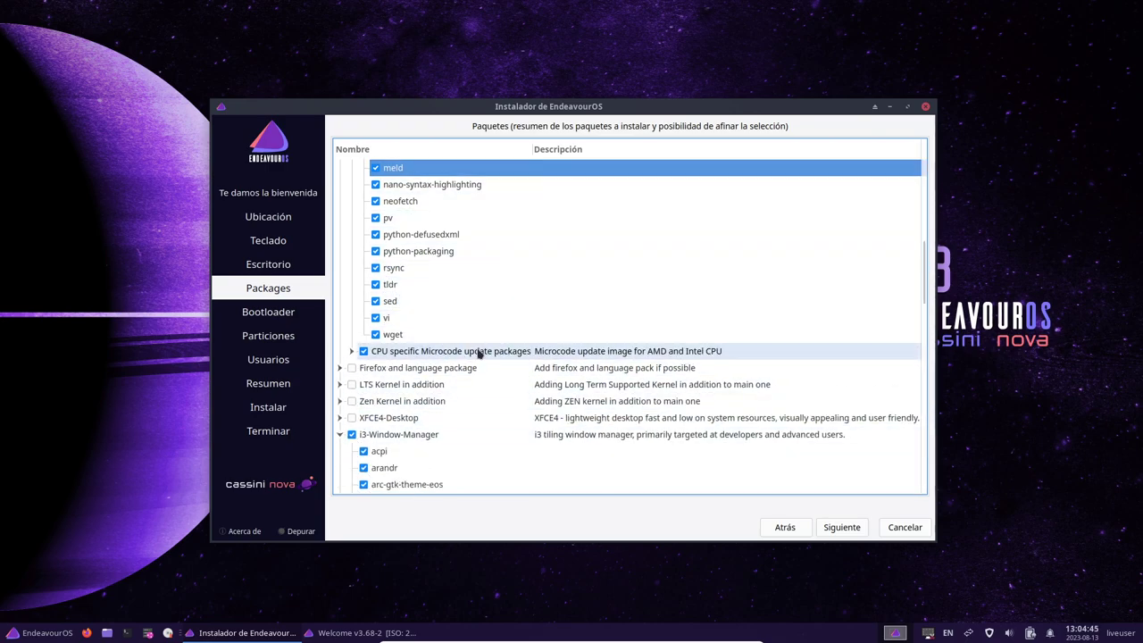
pyautogui.scroll(-2, 486, 357)
pyautogui.scroll(-1, 482, 366)
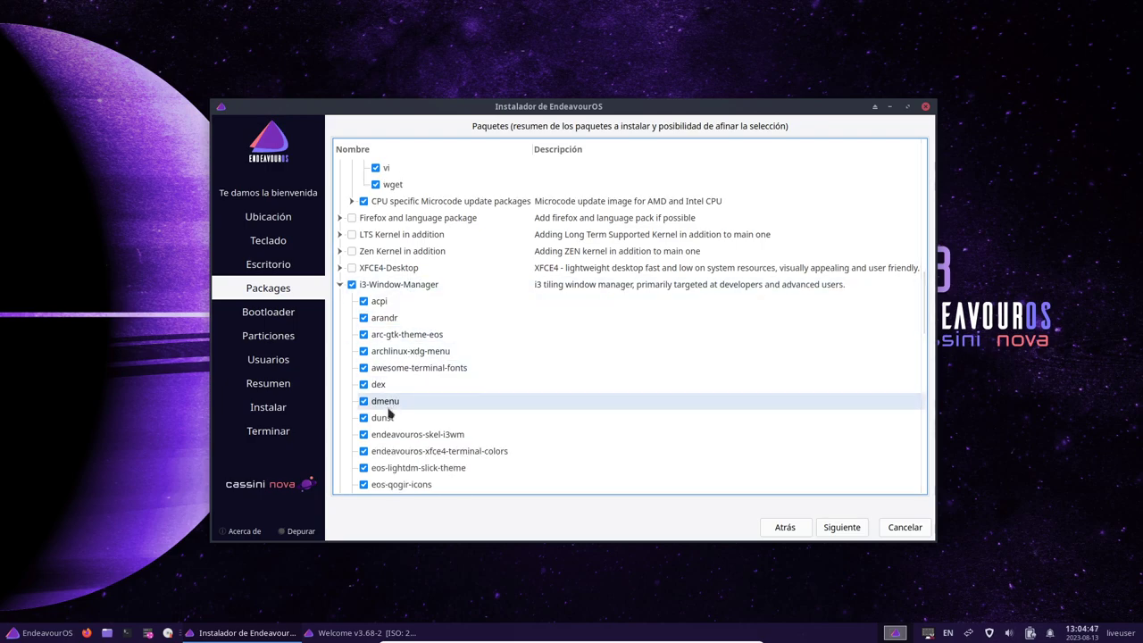
pyautogui.scroll(-1, 424, 408)
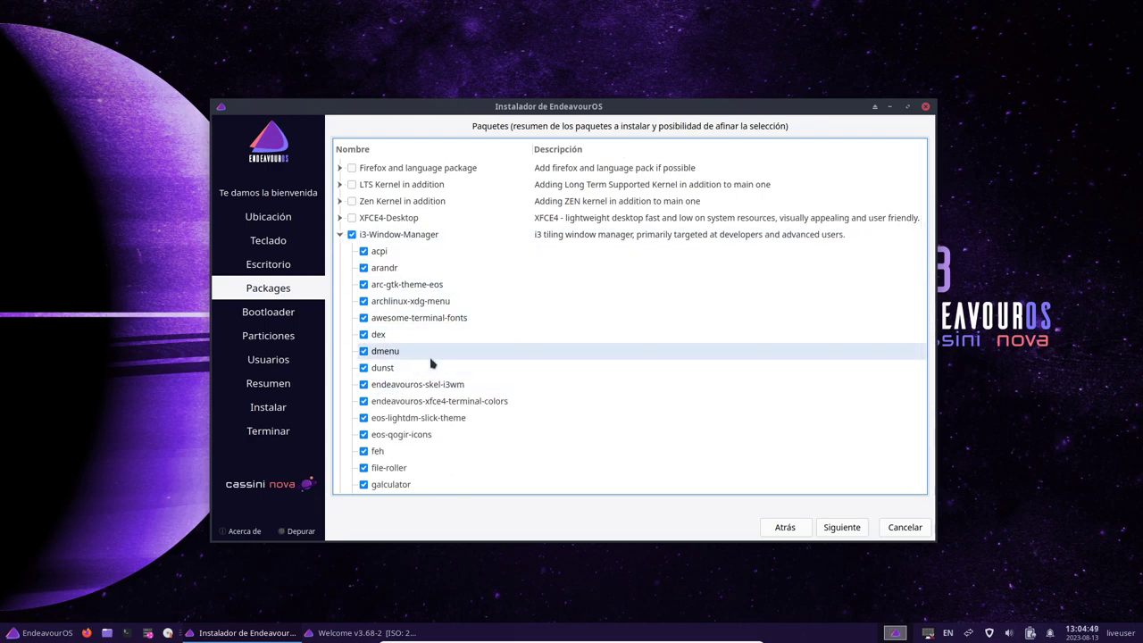
pyautogui.scroll(-1, 429, 358)
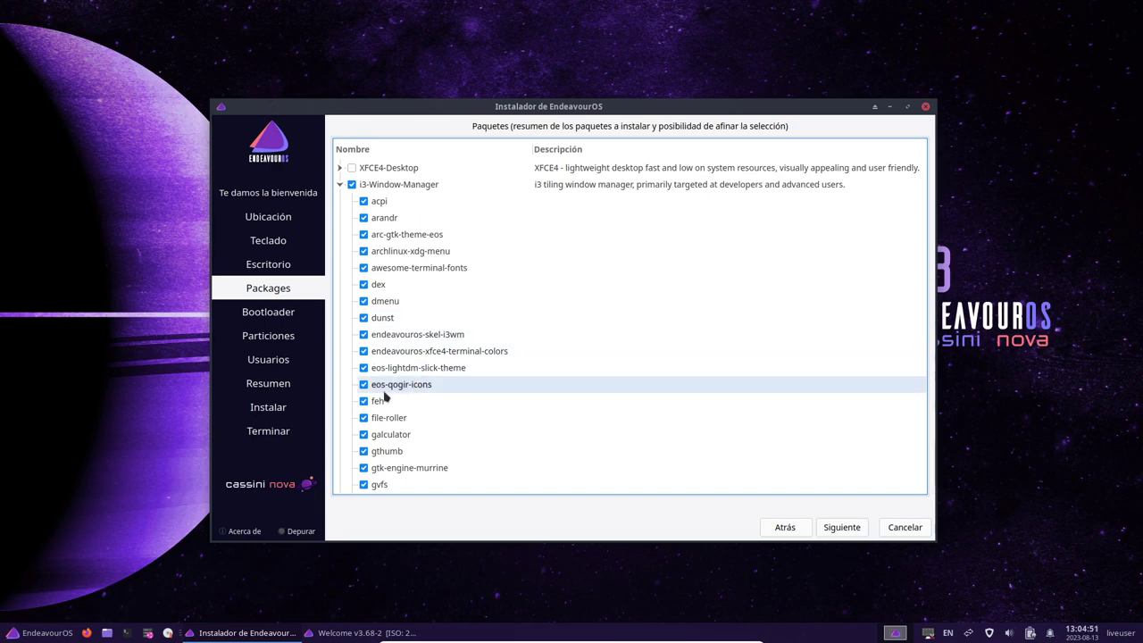
pyautogui.scroll(-1, 420, 344)
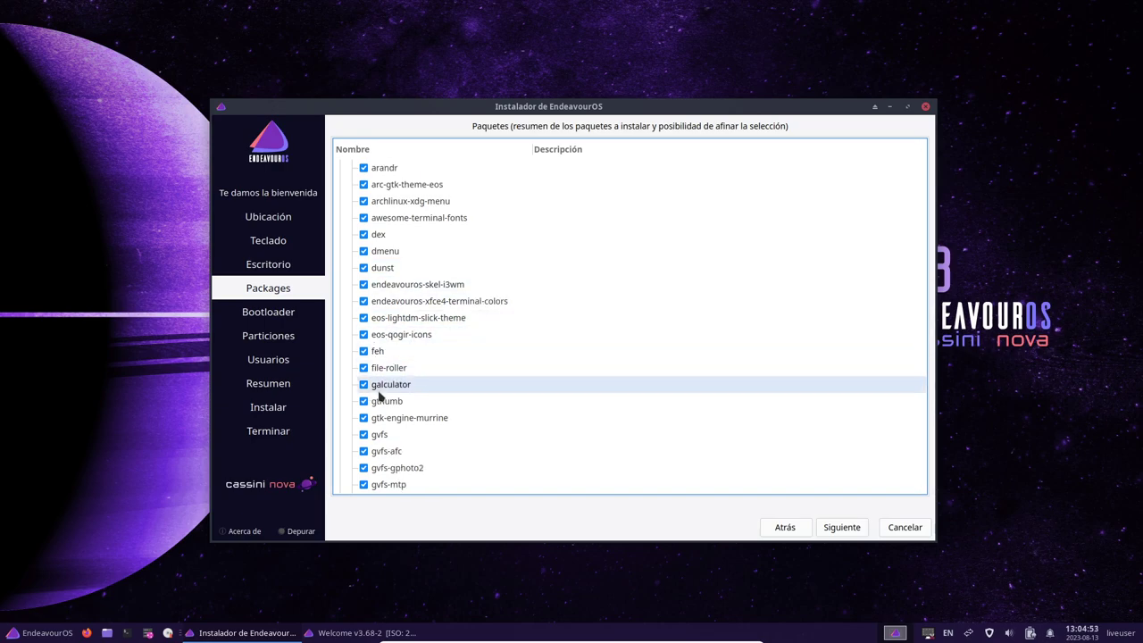
pyautogui.scroll(-1, 378, 399)
pyautogui.scroll(-2, 379, 400)
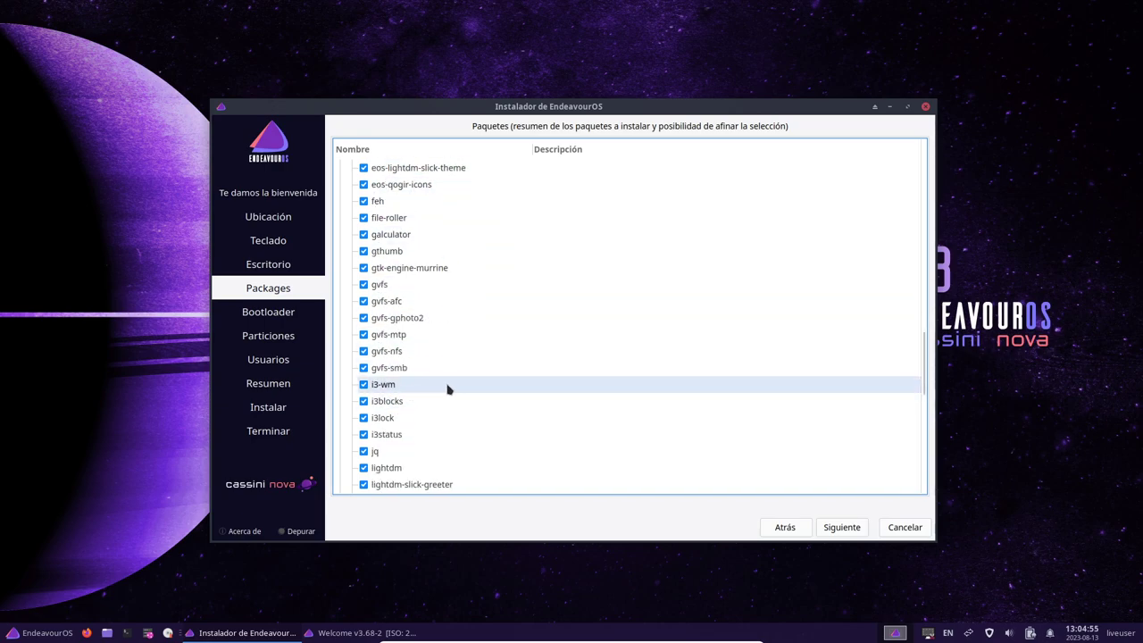
pyautogui.scroll(-4, 453, 388)
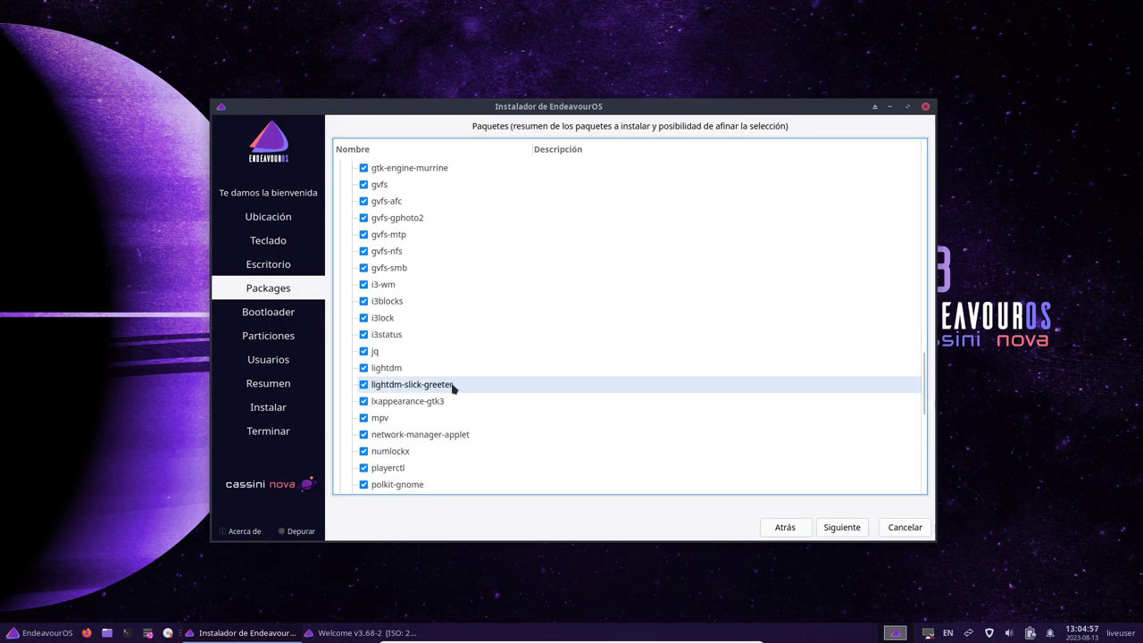
pyautogui.scroll(-1, 453, 388)
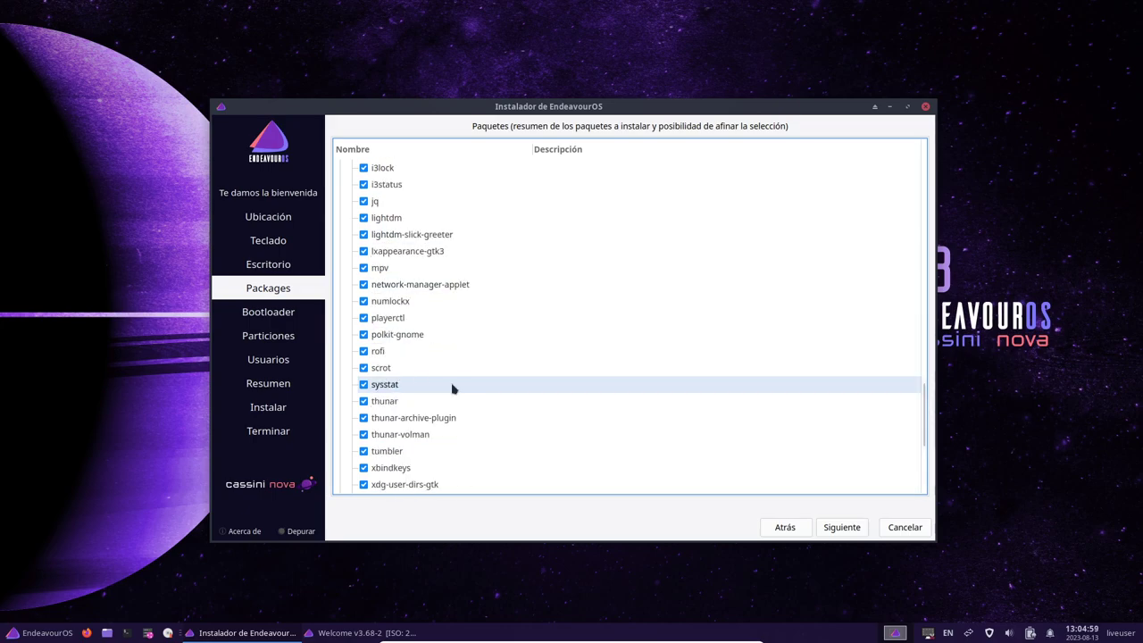
pyautogui.click(442, 352)
pyautogui.press('space')
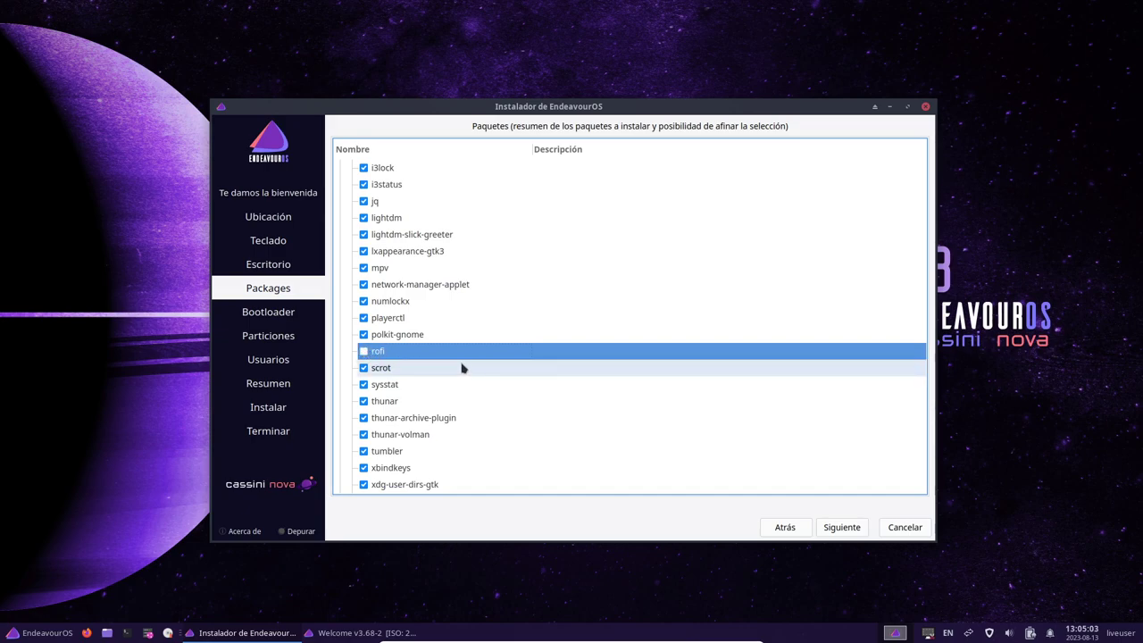
pyautogui.click(363, 452)
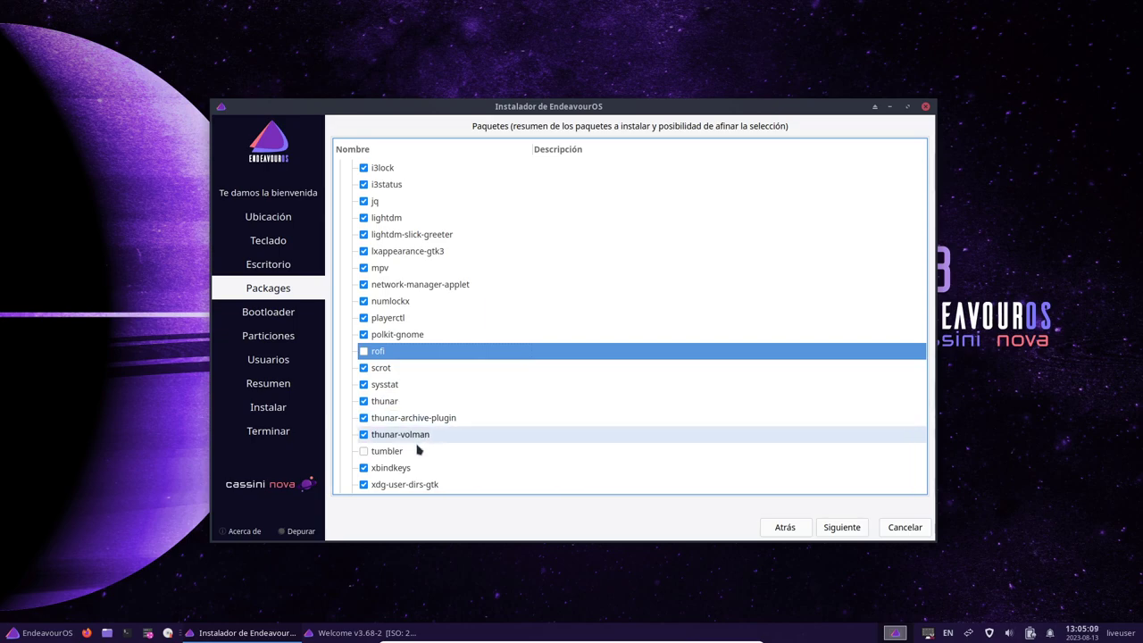
pyautogui.click(365, 435)
pyautogui.click(364, 418)
pyautogui.click(365, 403)
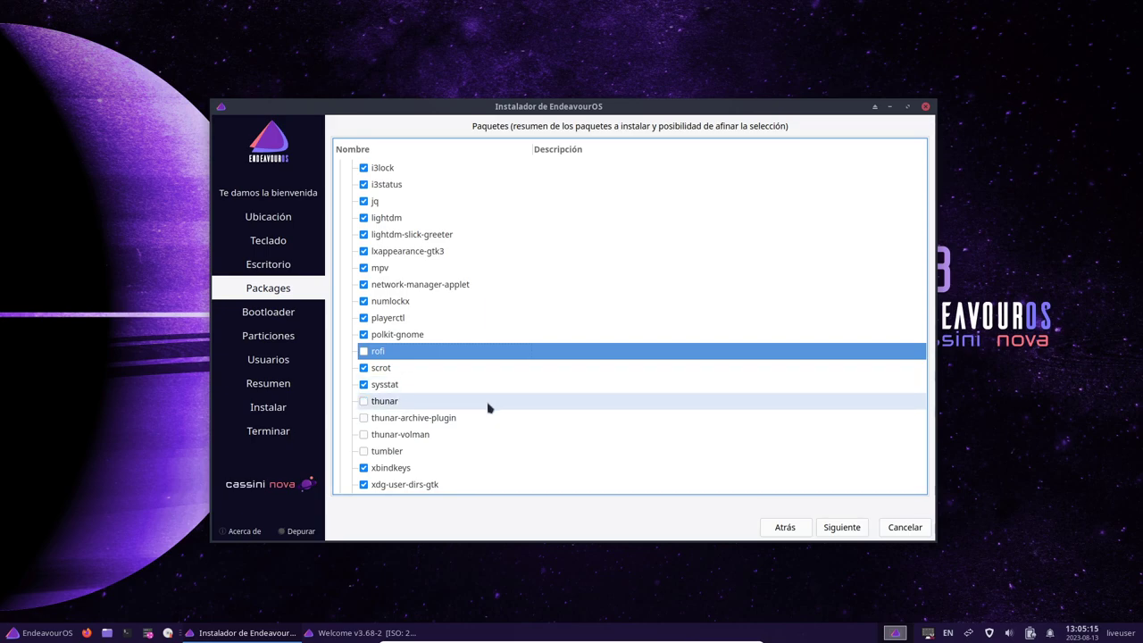
# Confirm the package selection and keep GRUB as the bootloader
pyautogui.scroll(2, 489, 408)
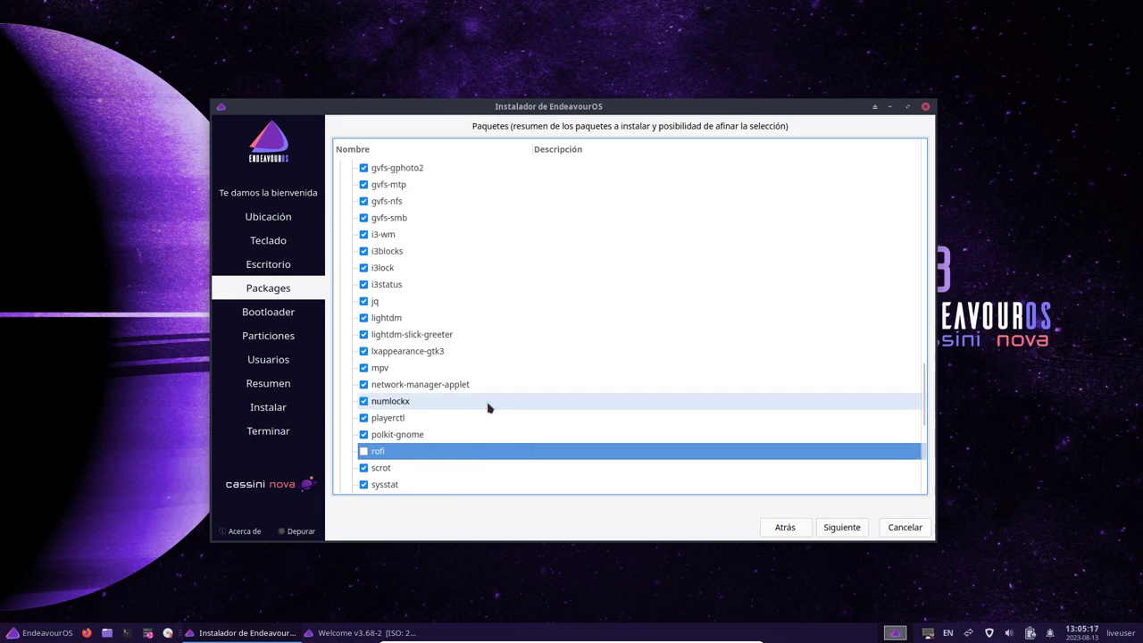
pyautogui.scroll(4, 489, 408)
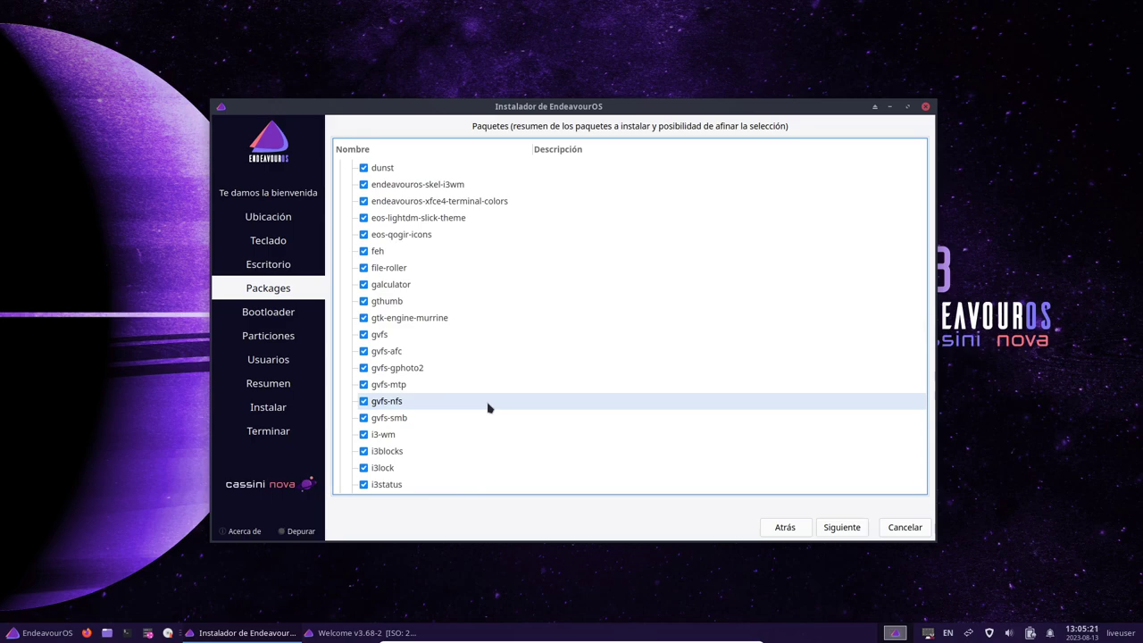
pyautogui.scroll(4, 488, 408)
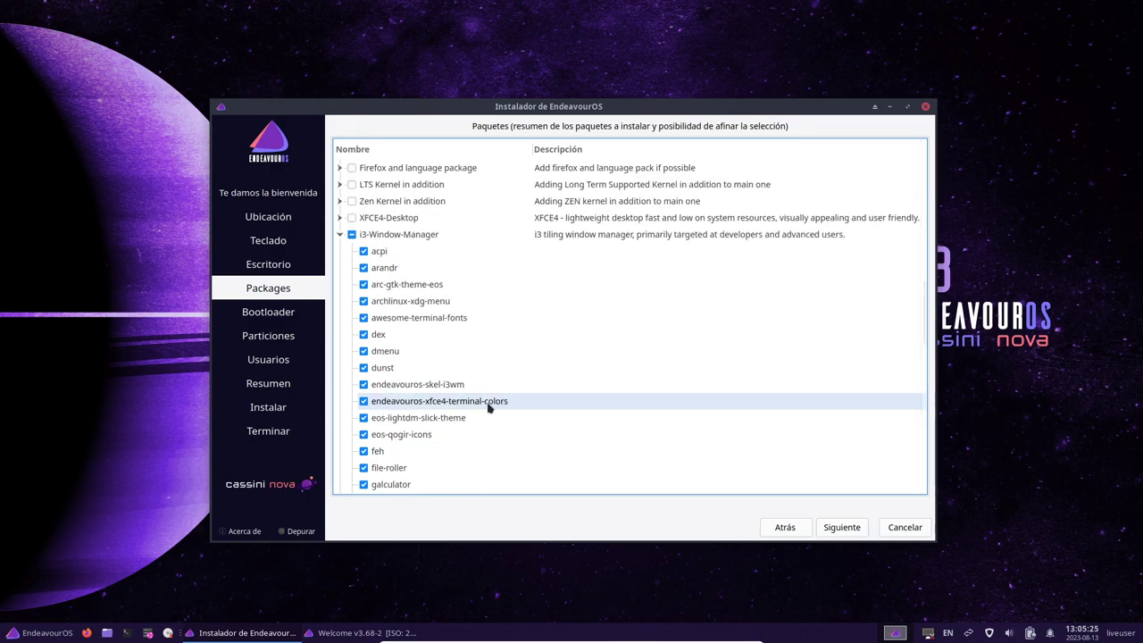
pyautogui.scroll(-8, 488, 409)
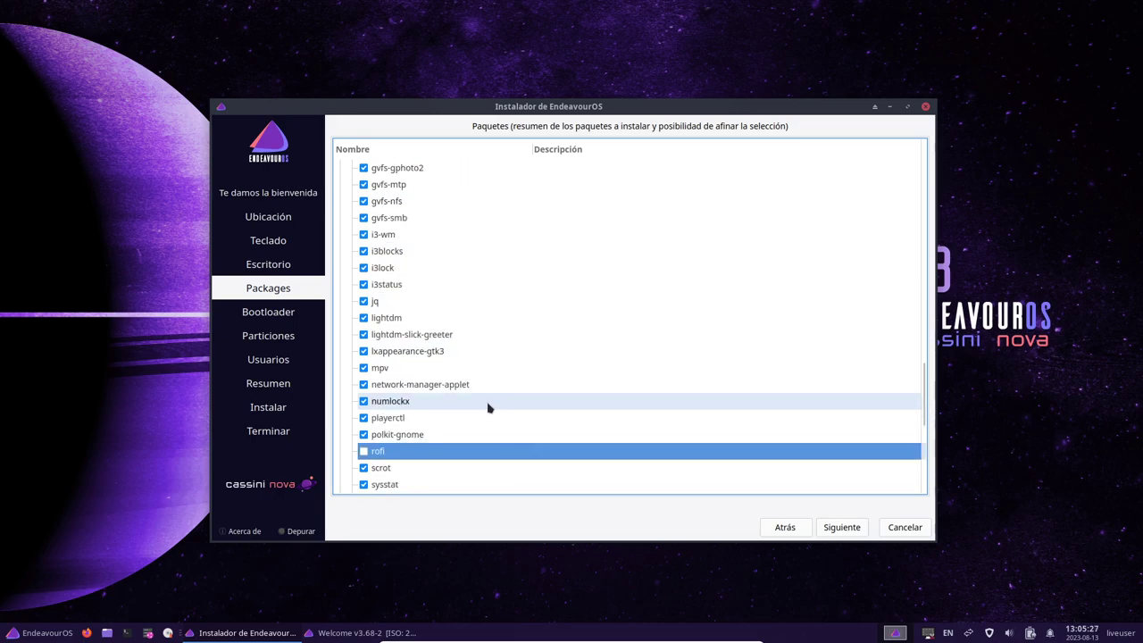
pyautogui.scroll(-2, 487, 408)
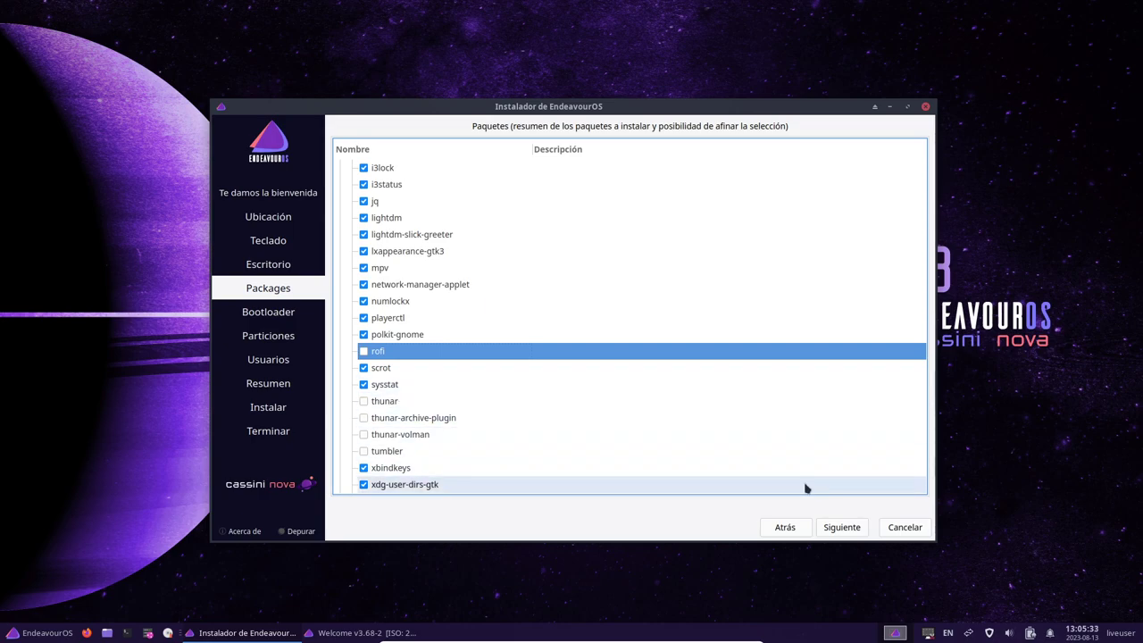
pyautogui.click(844, 530)
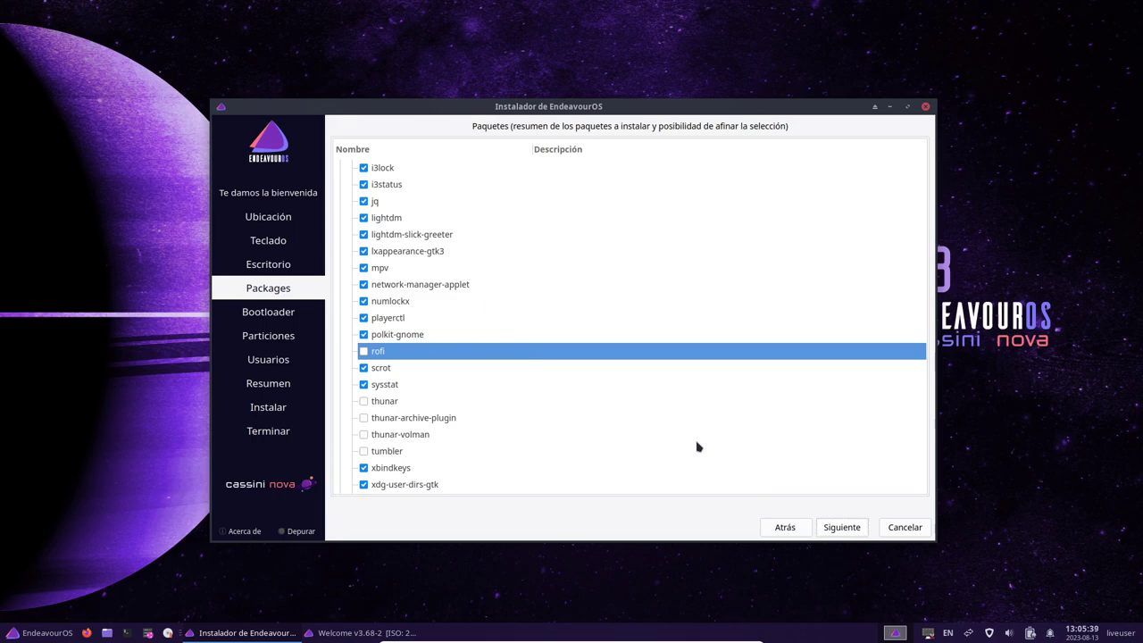
pyautogui.click(842, 527)
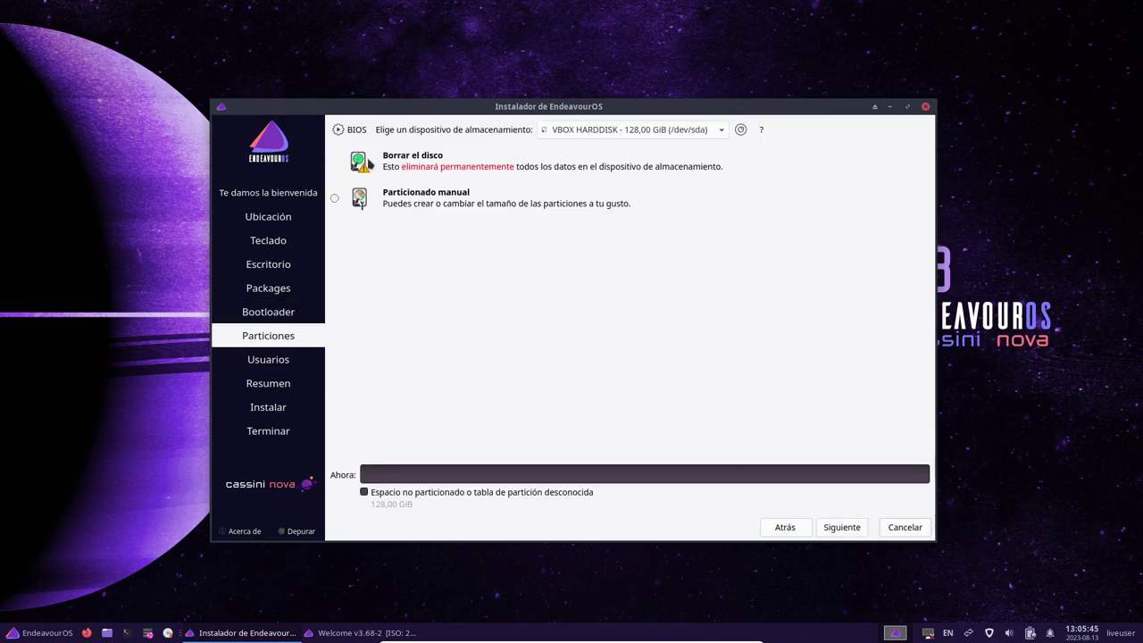
# Choose Borrar el disco with Con «swap» (y con hibernación) and ext4, then continue
pyautogui.click(336, 163)
pyautogui.click(489, 195)
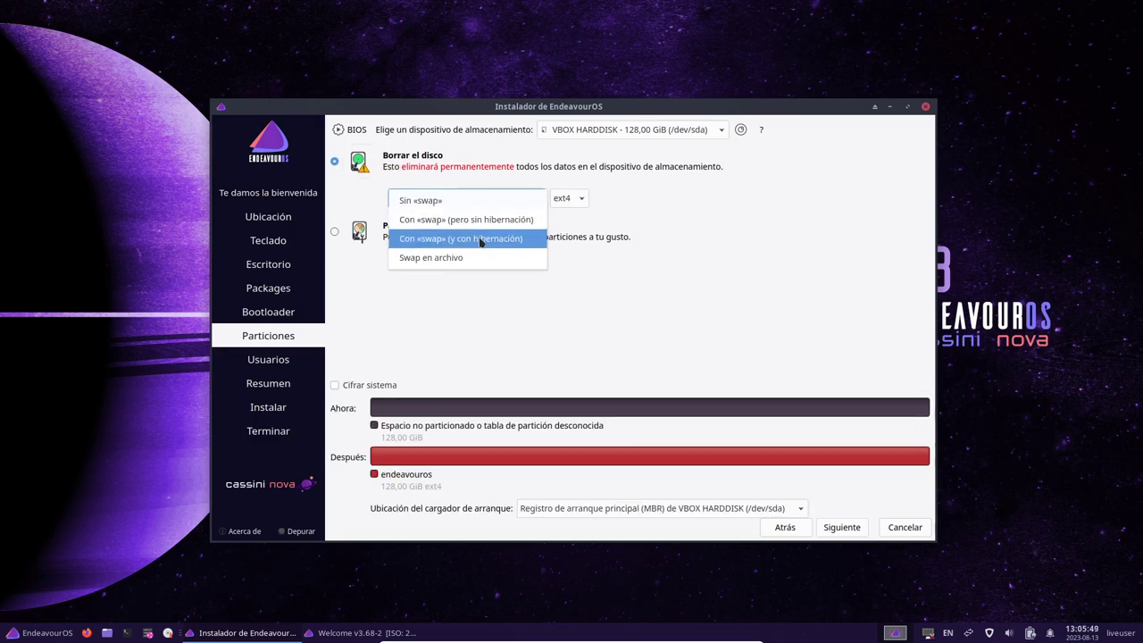
pyautogui.click(480, 239)
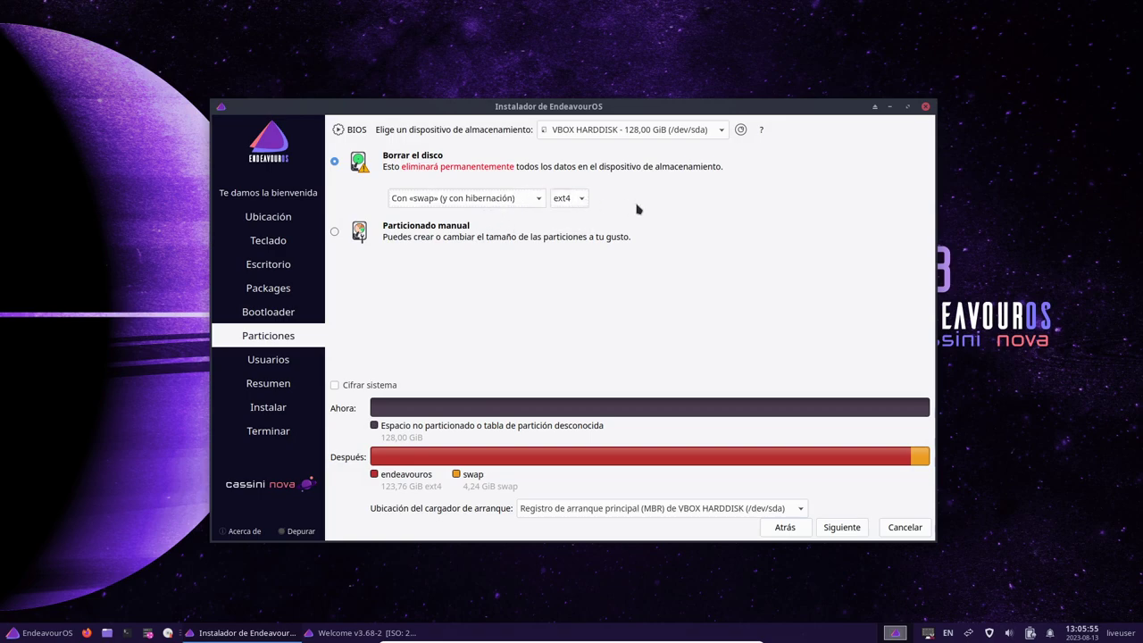
pyautogui.click(570, 199)
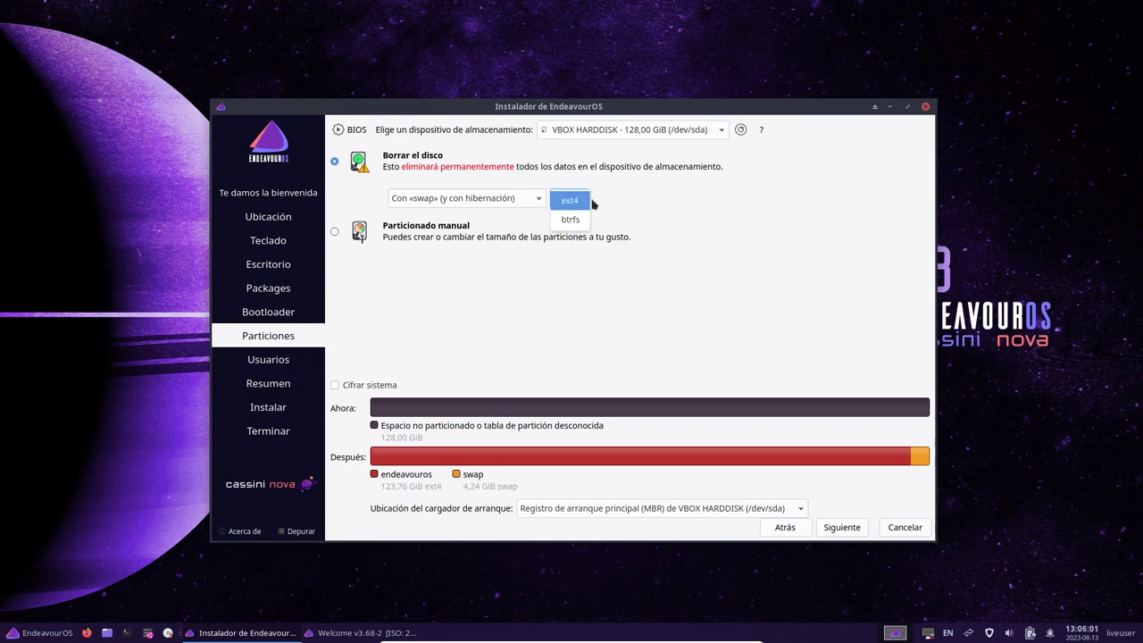
pyautogui.click(677, 235)
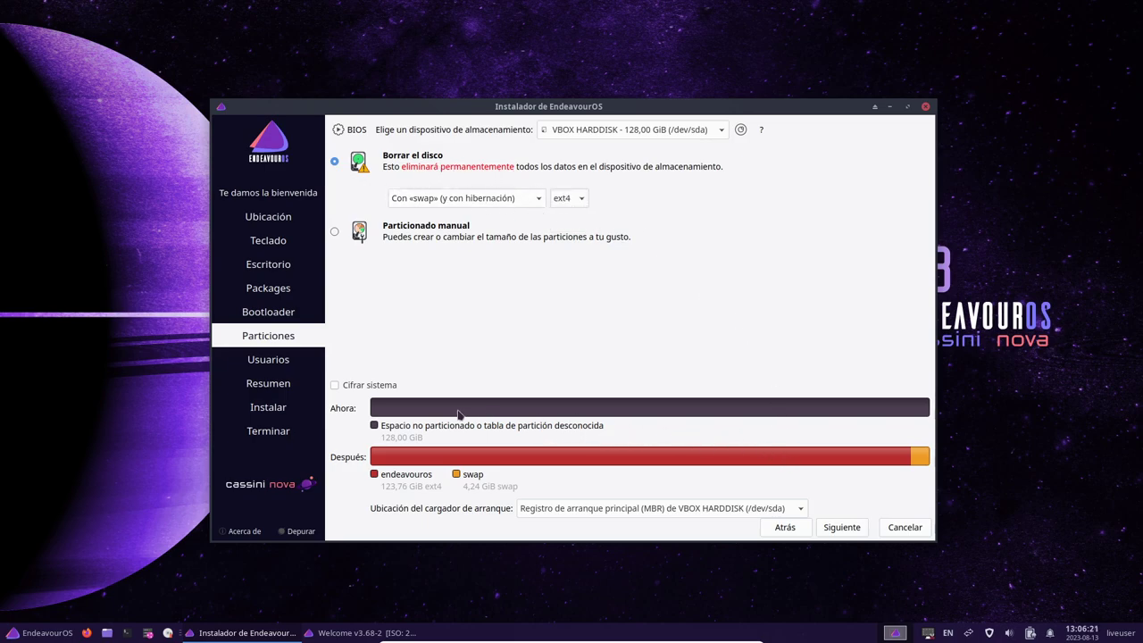
pyautogui.click(841, 527)
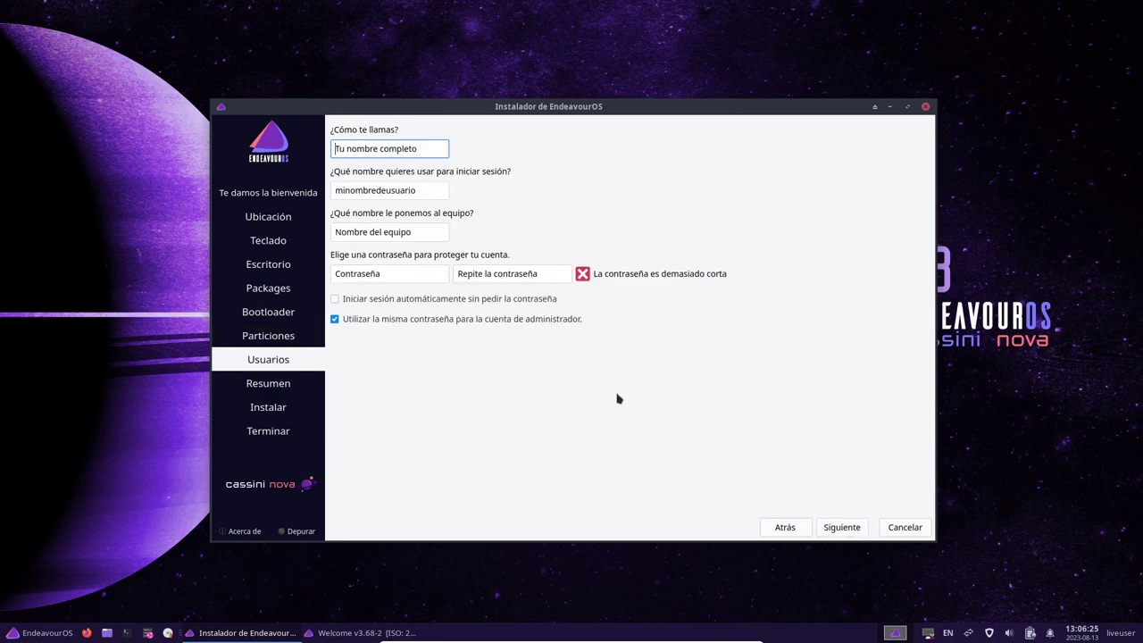
# Enter the user's full name, with the login and computer name fields filled in
pyautogui.write('Libre')
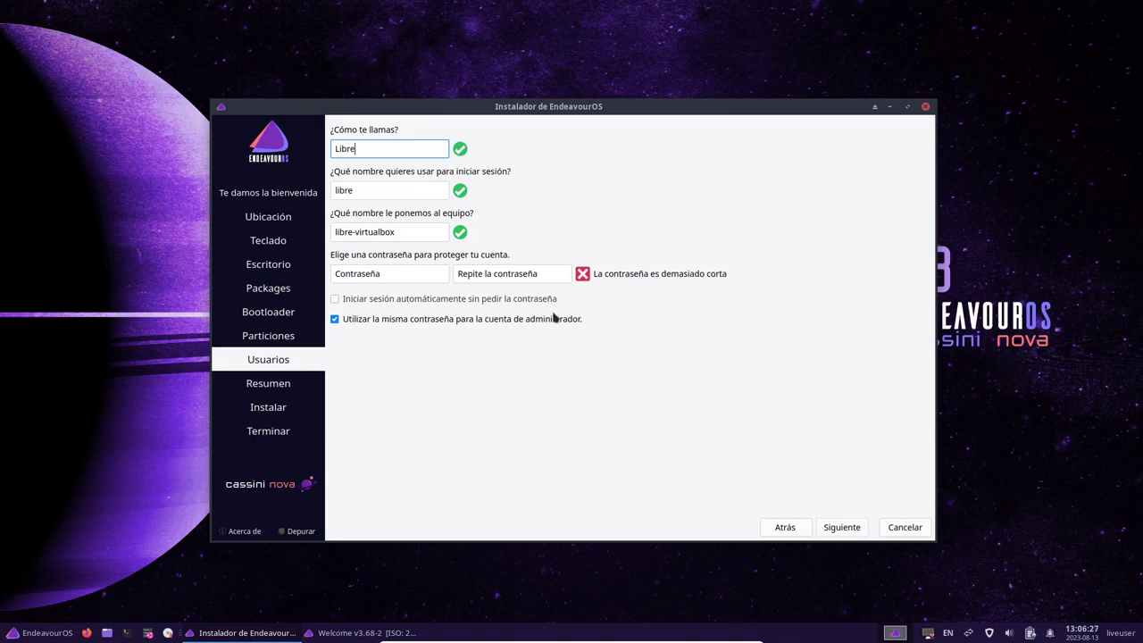
pyautogui.write('Byte')
pyautogui.press('Tab')
pyautogui.click(415, 232)
# Set and confirm the account password, then continue to the Resumen summary
pyautogui.click(410, 277)
pyautogui.write('123')
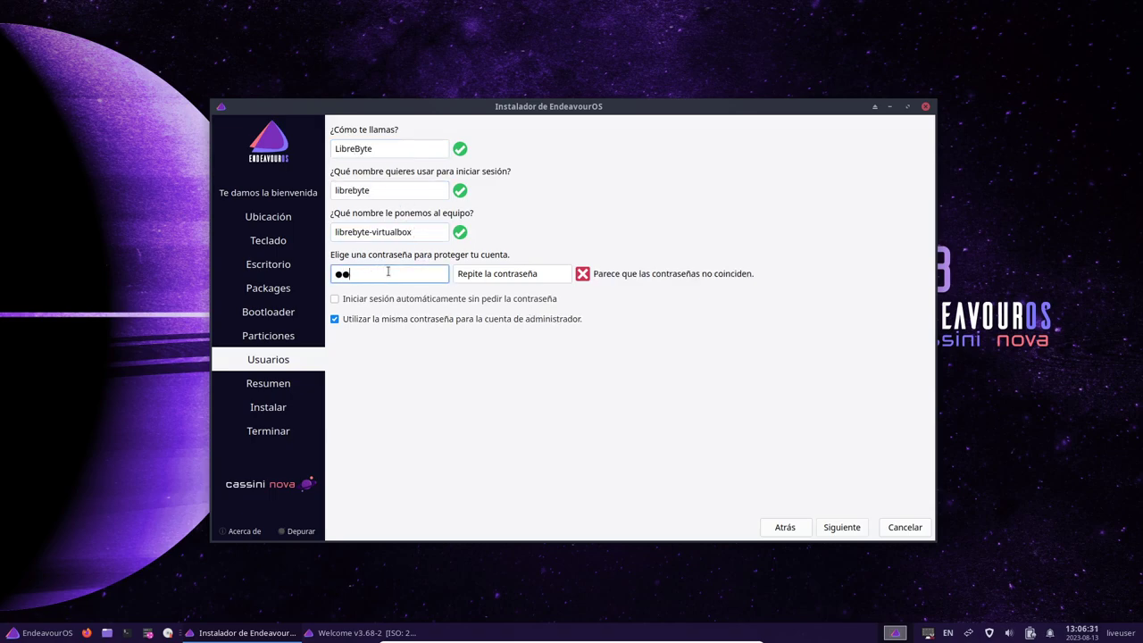
pyautogui.click(498, 277)
pyautogui.write('123')
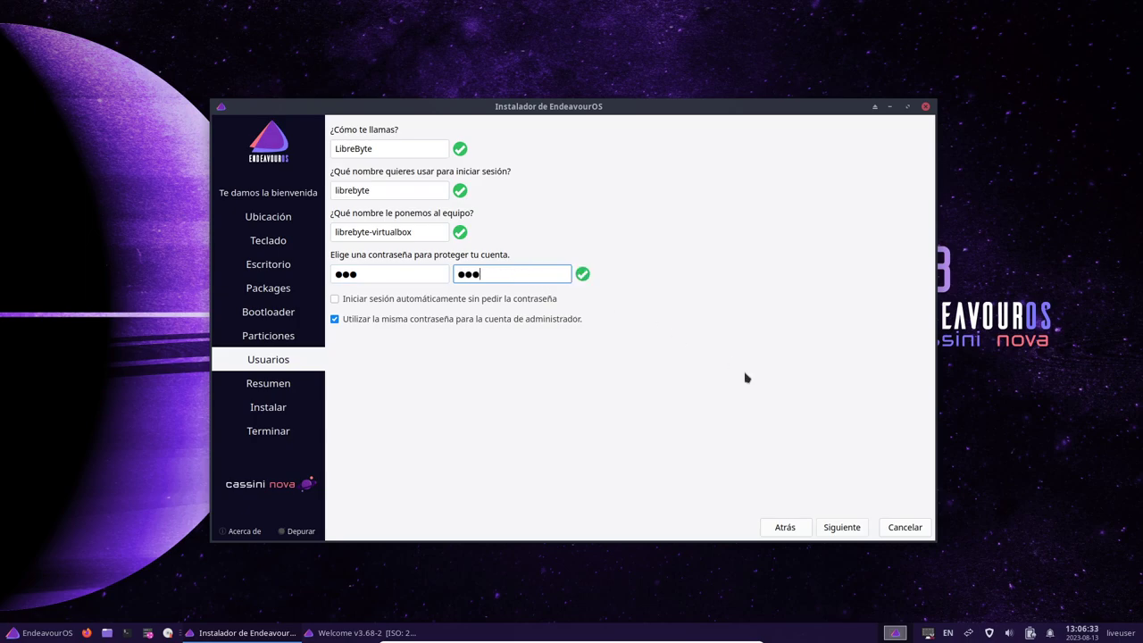
pyautogui.click(844, 528)
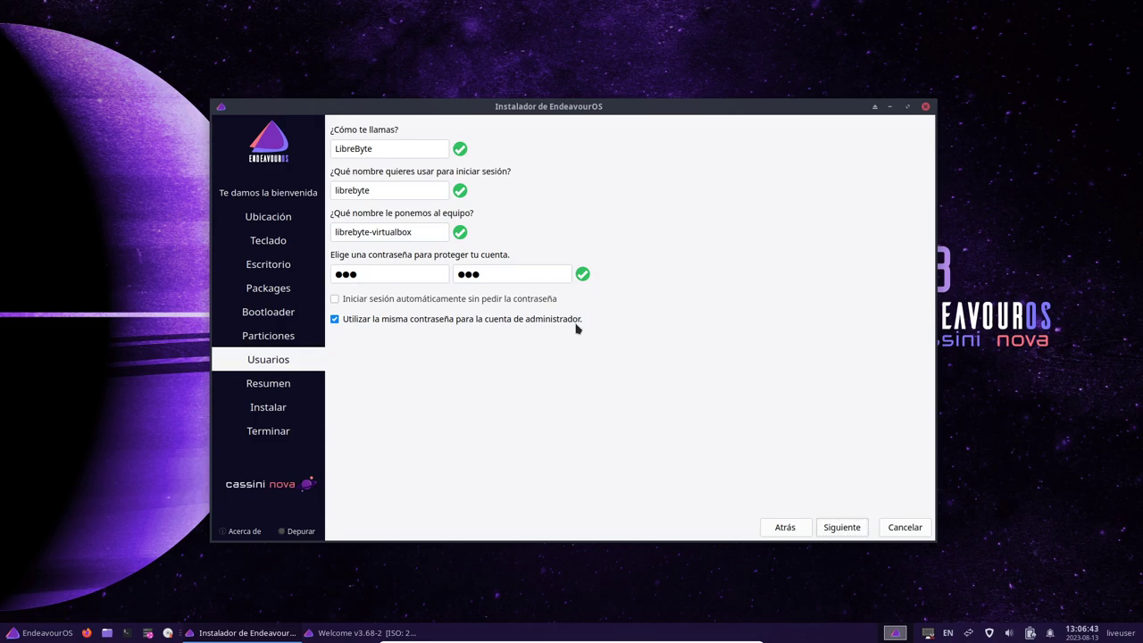
pyautogui.click(857, 529)
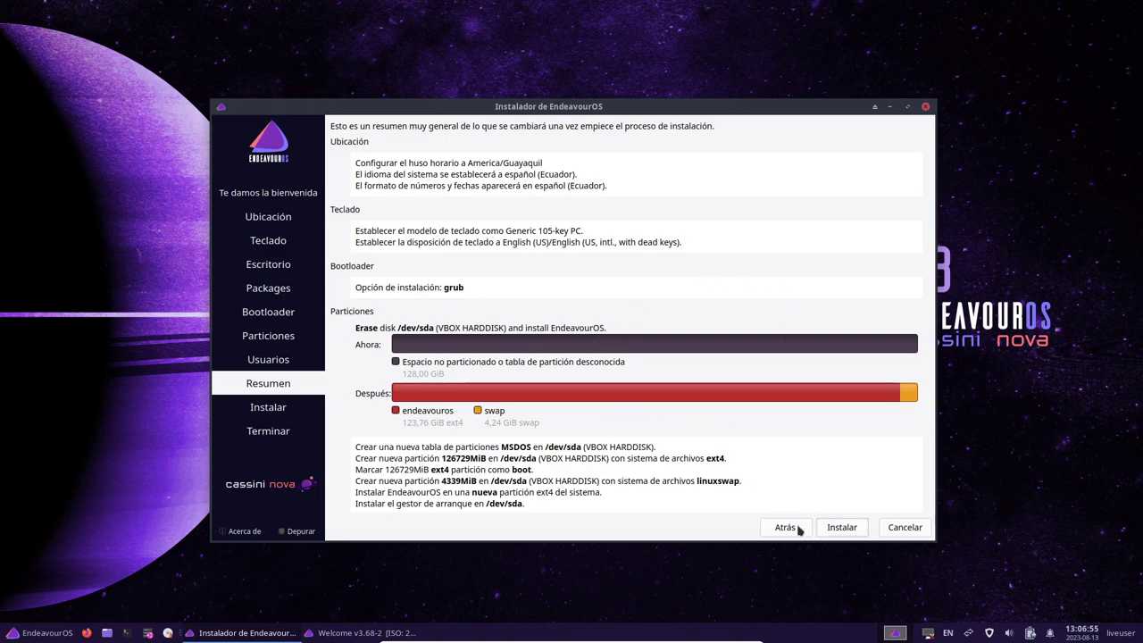
# Start the installation from the Resumen page and confirm with Instalar ahora
pyautogui.click(856, 528)
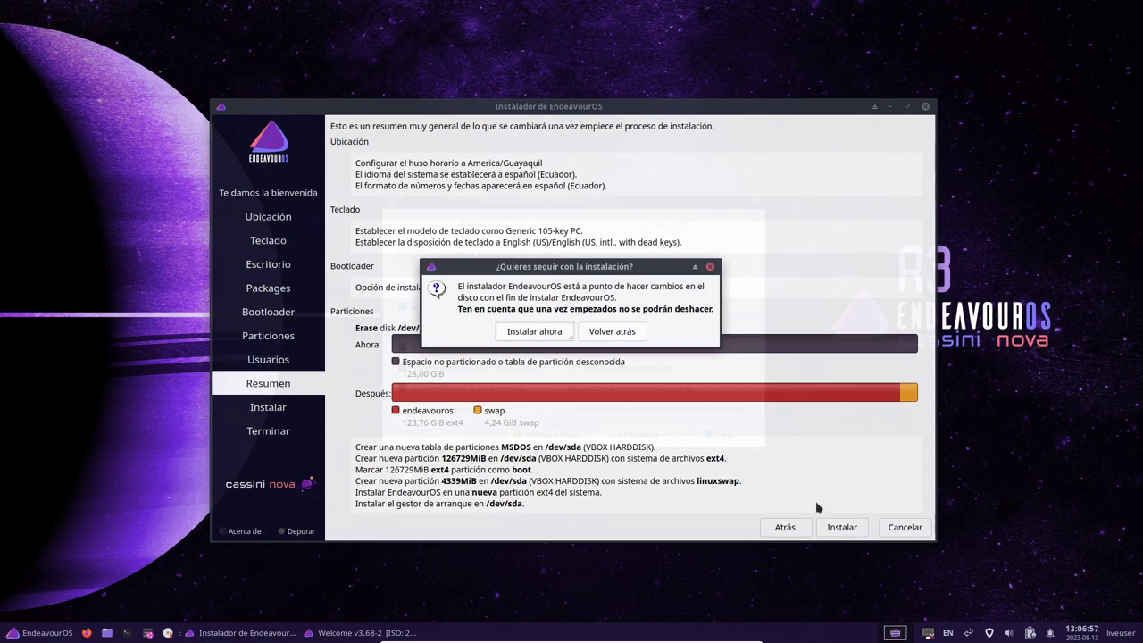
pyautogui.click(535, 331)
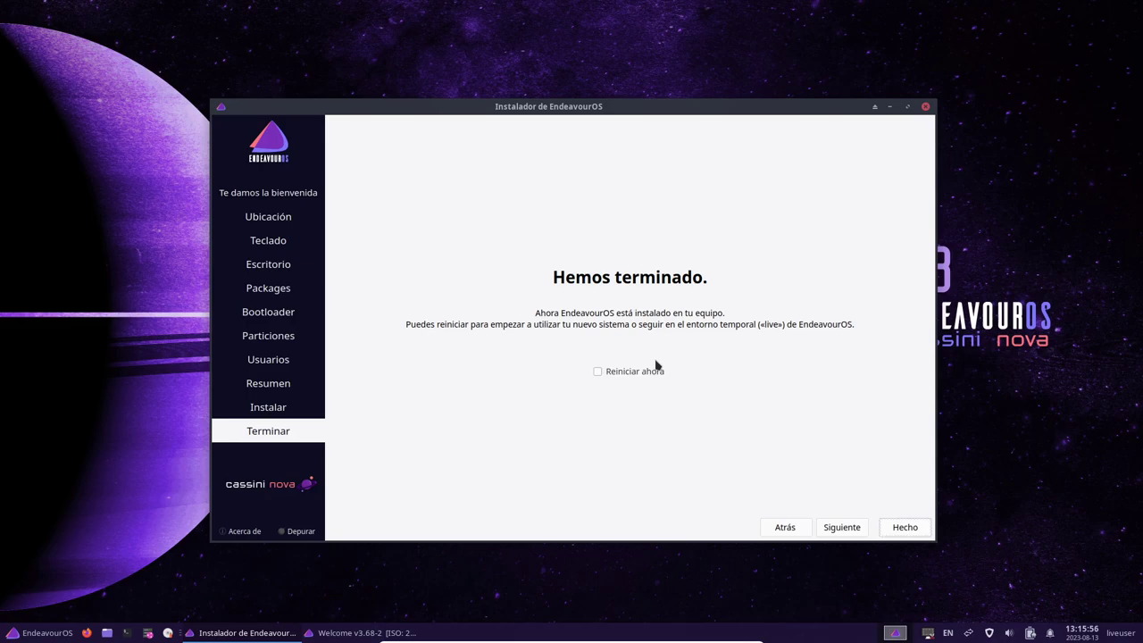
# Check Reiniciar ahora and close the installer with Hecho
pyautogui.click(632, 373)
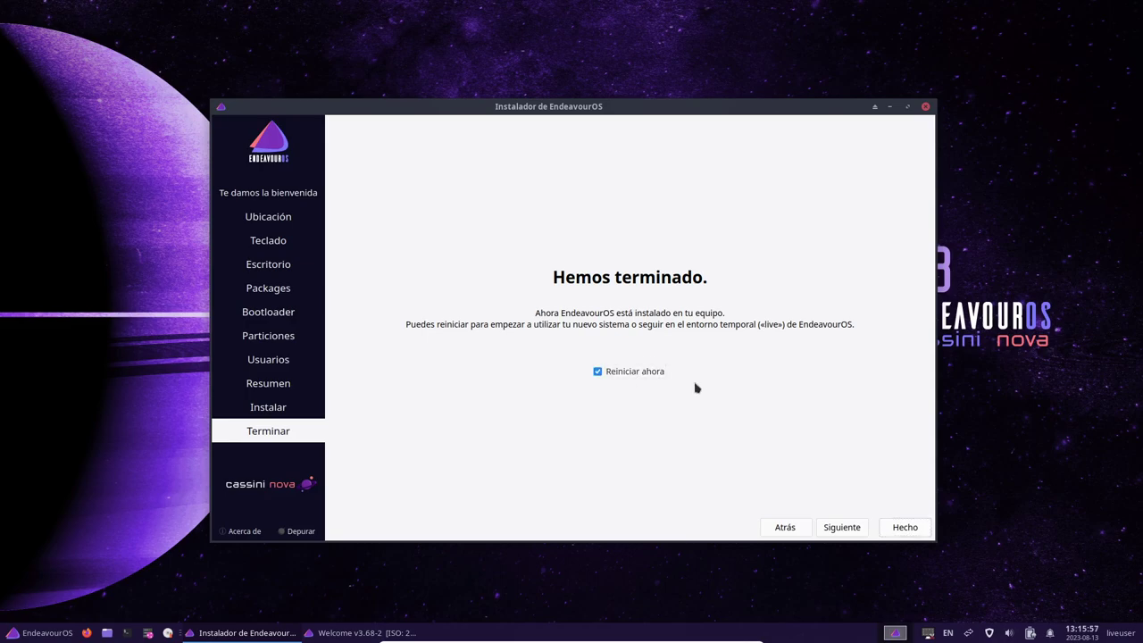
pyautogui.click(903, 529)
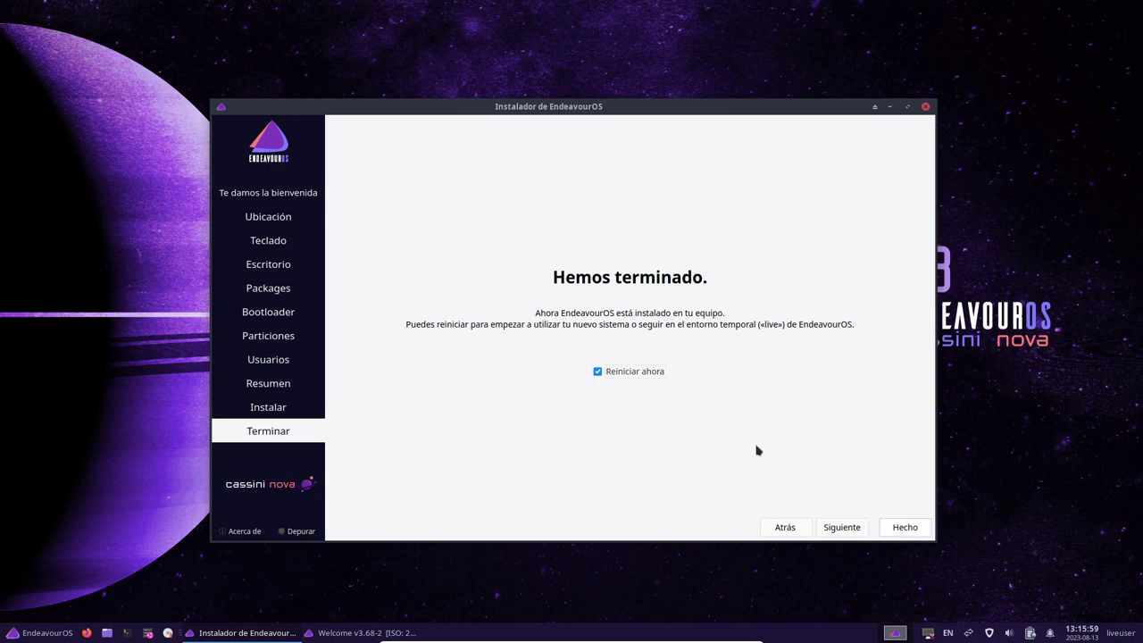